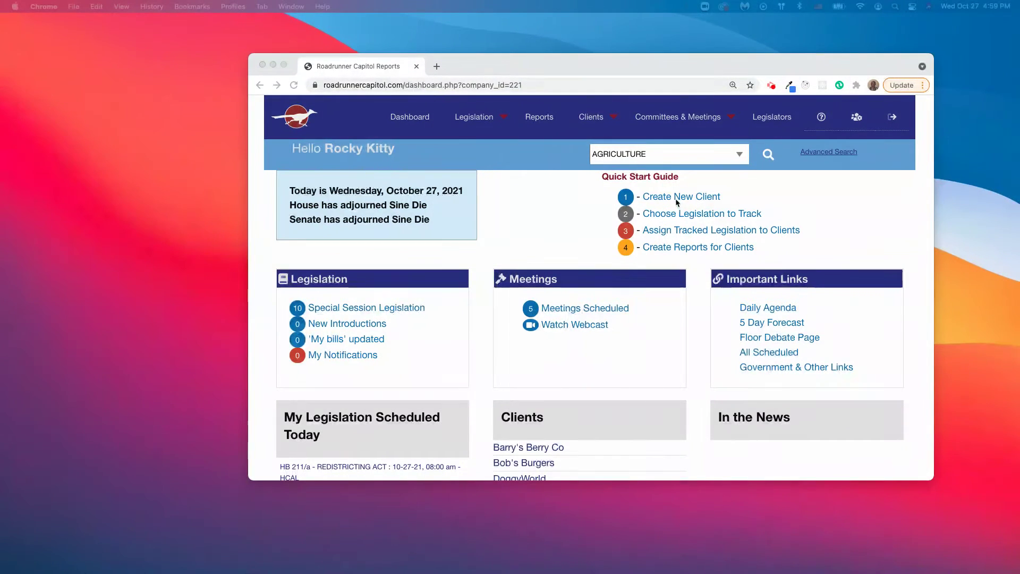
# - Open the clients list and start adding a new client
pyautogui.click(549, 203)
pyautogui.moveTo(593, 121)
pyautogui.click(594, 121)
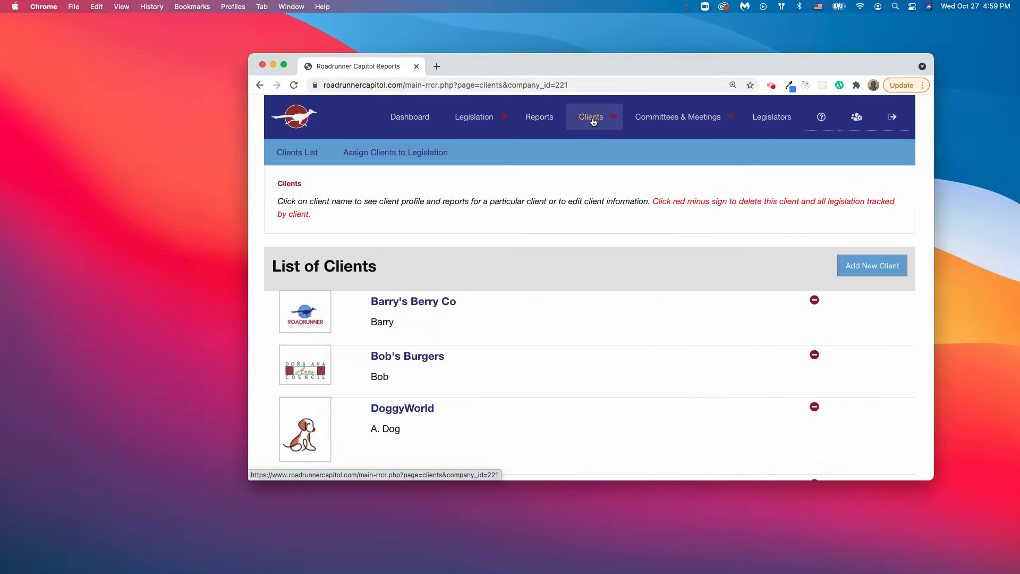
pyautogui.scroll(-1, 717, 242)
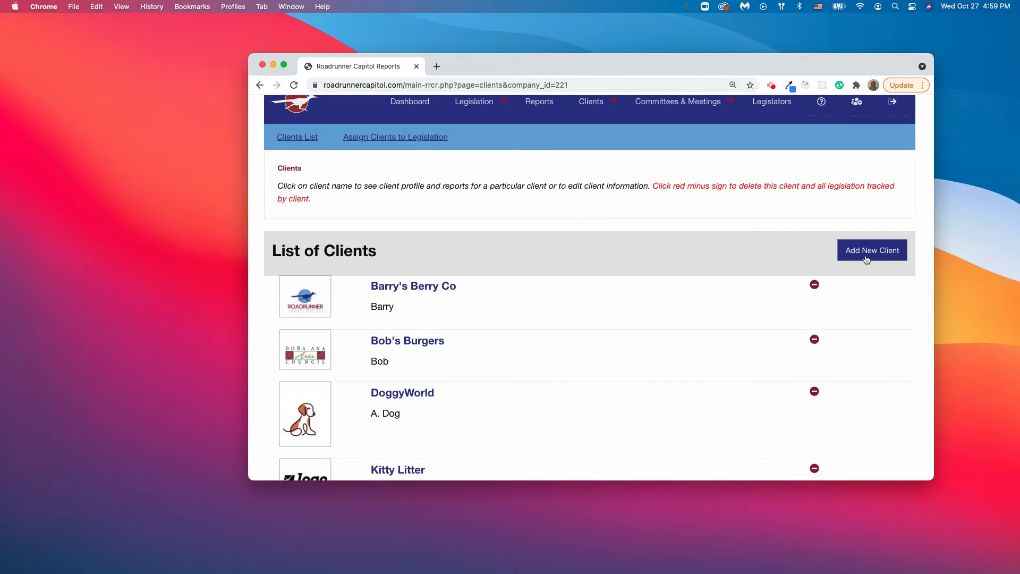
pyautogui.click(860, 263)
pyautogui.click(865, 254)
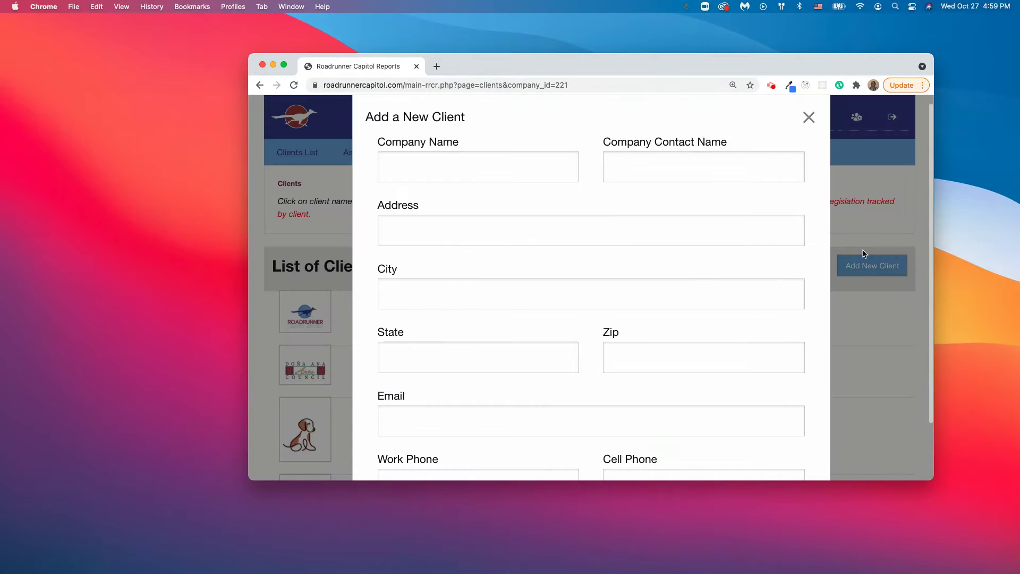
# - Enter Brand New Company as the new client's company name, fill in the company contact name, and save the client
pyautogui.click(460, 164)
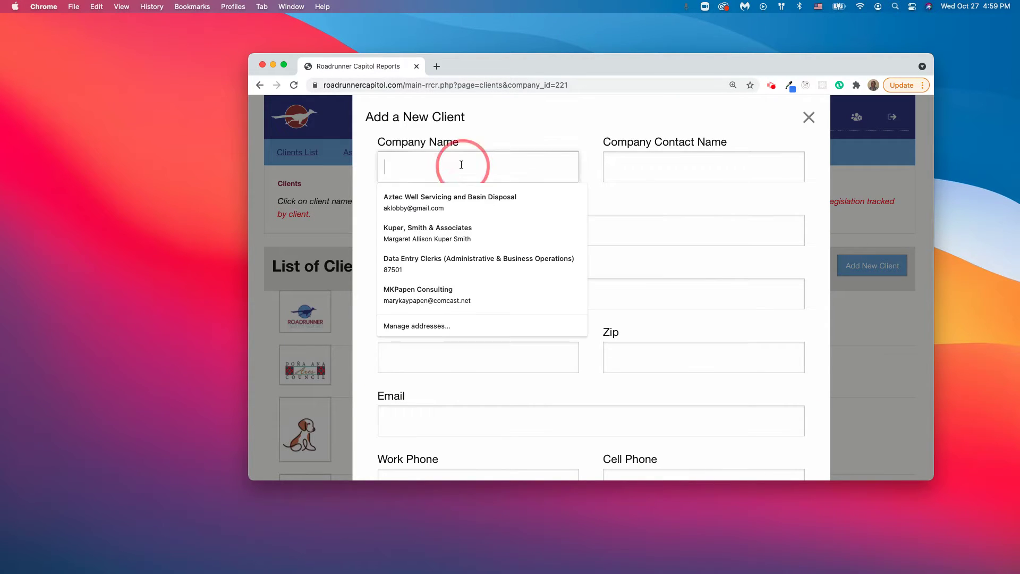
pyautogui.write('Brand New Company')
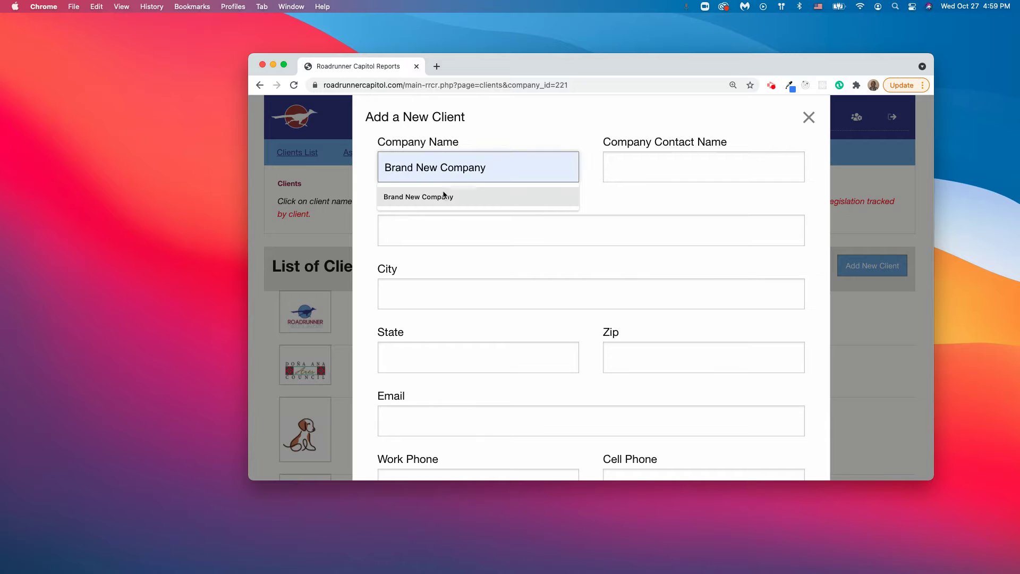
pyautogui.click(443, 195)
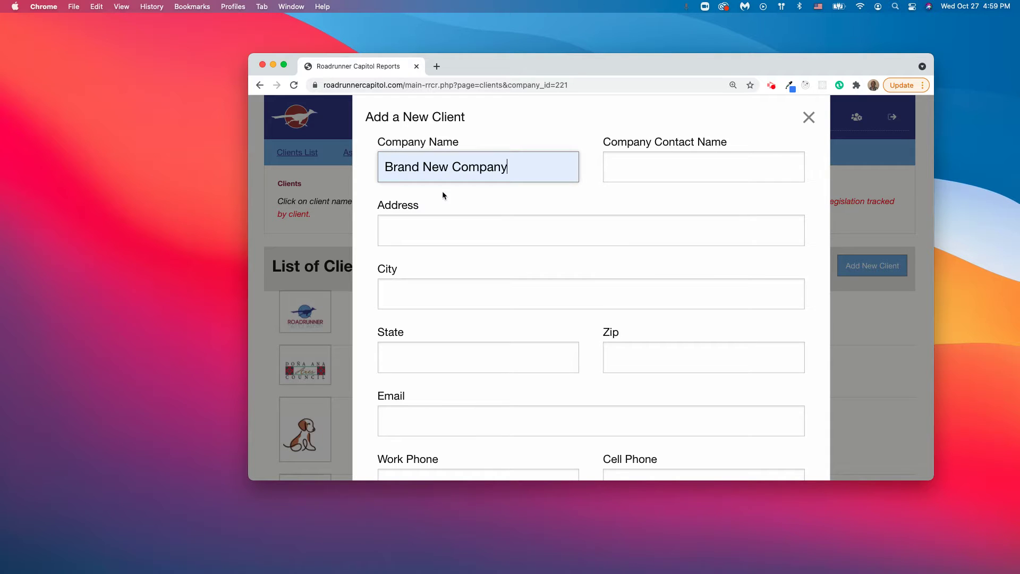
pyautogui.click(622, 173)
pyautogui.write('Brand New')
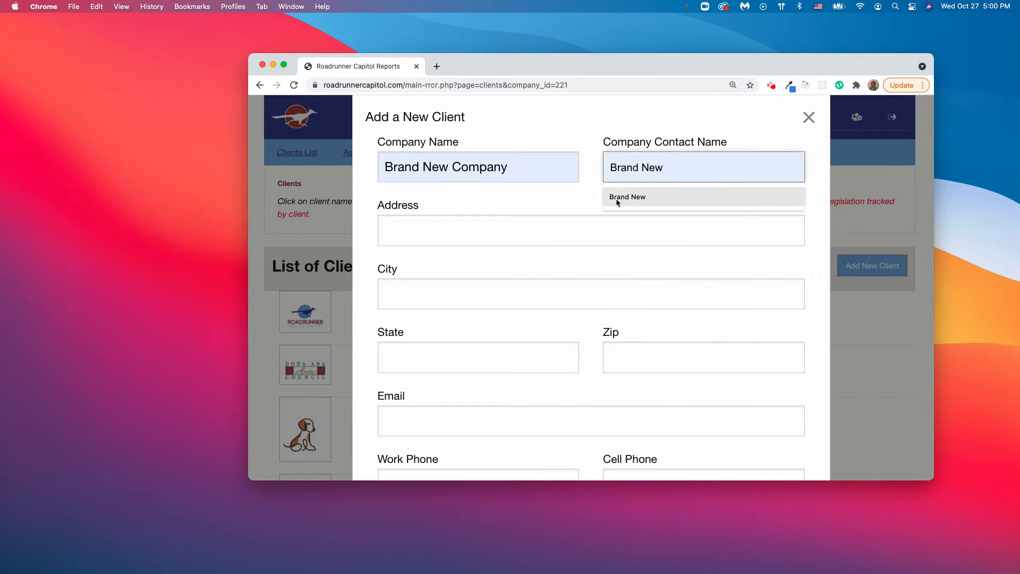
pyautogui.click(616, 198)
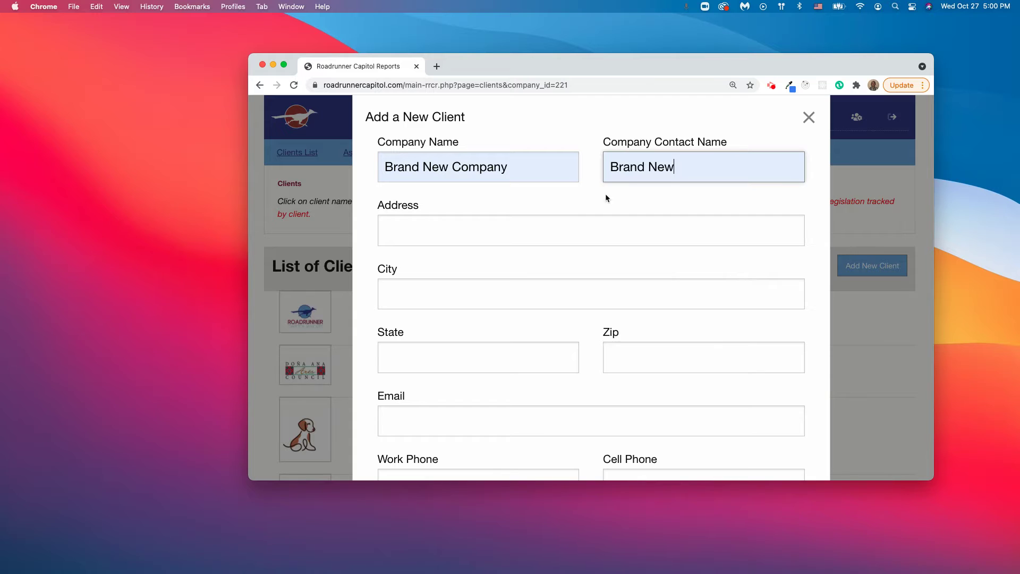
pyautogui.press('Tab')
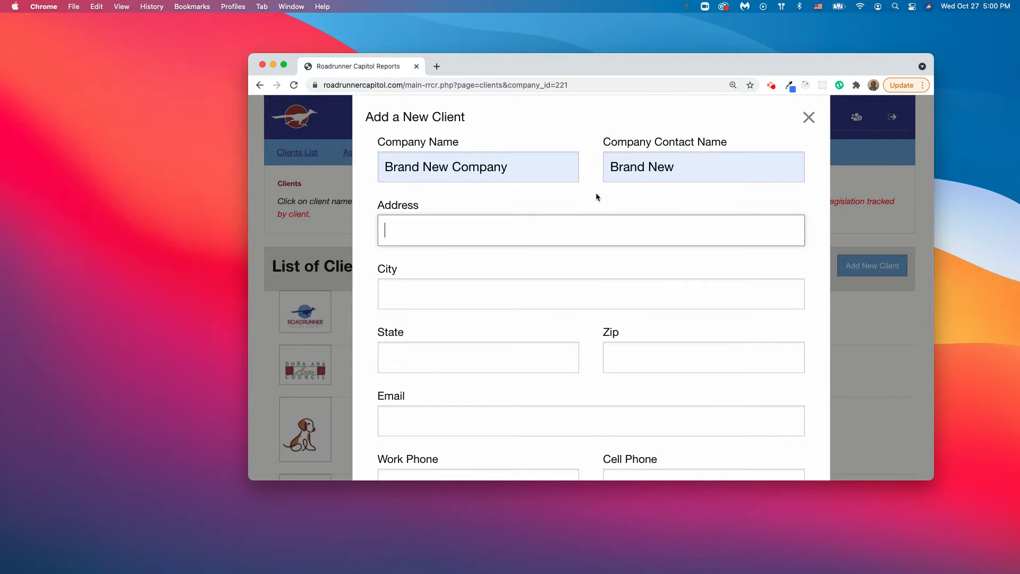
pyautogui.scroll(-3, 584, 200)
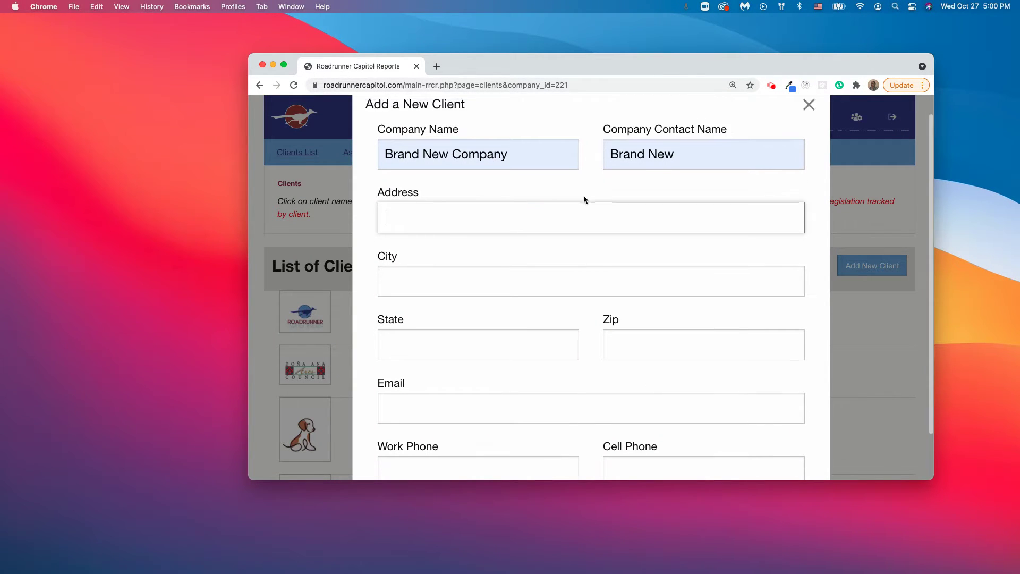
pyautogui.click(389, 460)
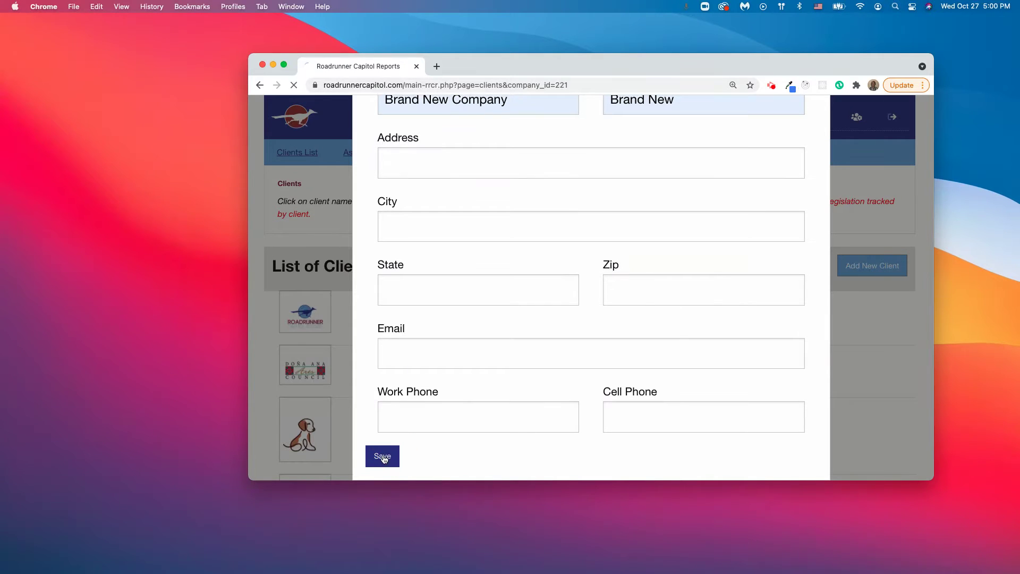
pyautogui.scroll(-2, 510, 359)
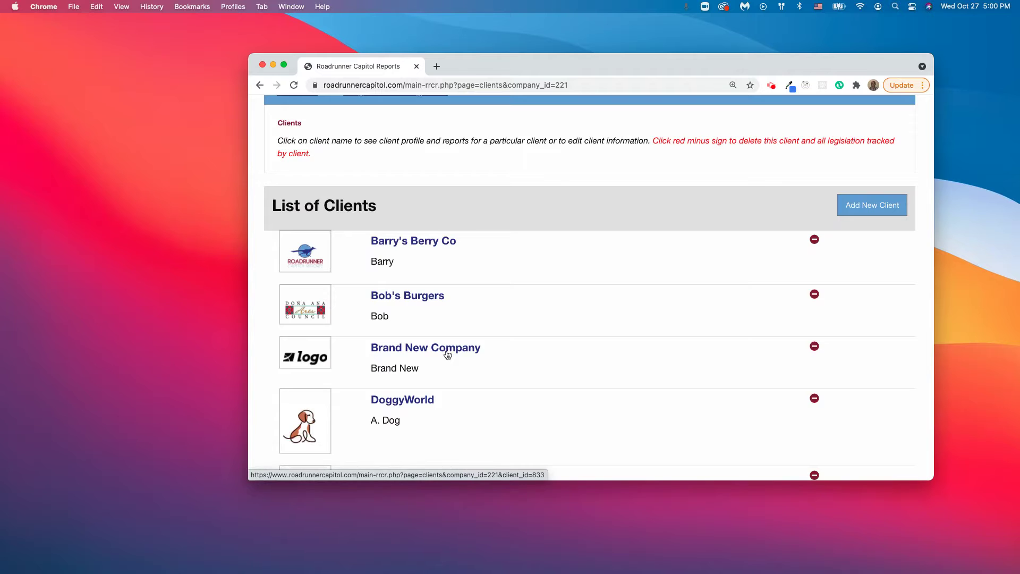
pyautogui.click(426, 349)
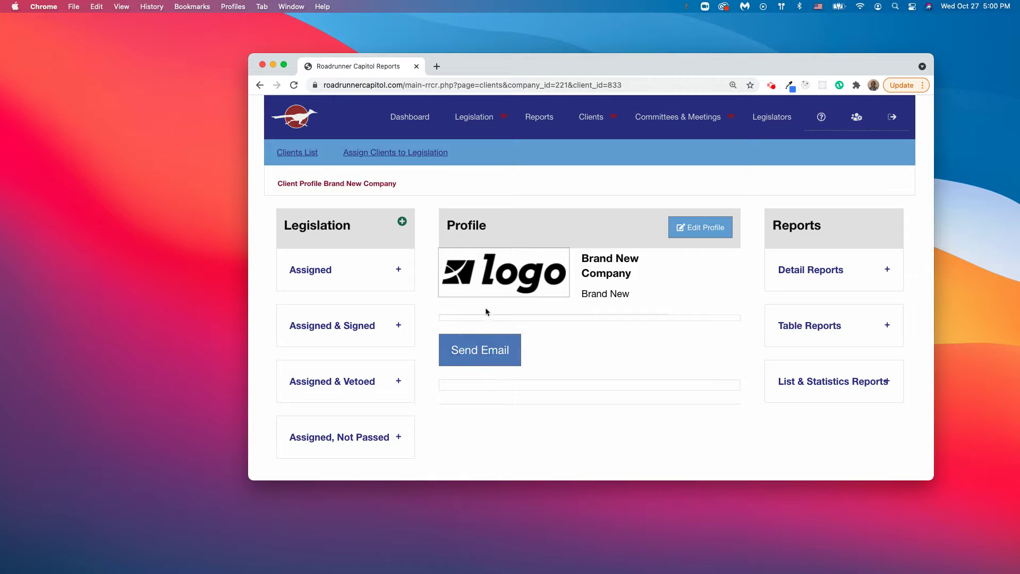
pyautogui.click(519, 276)
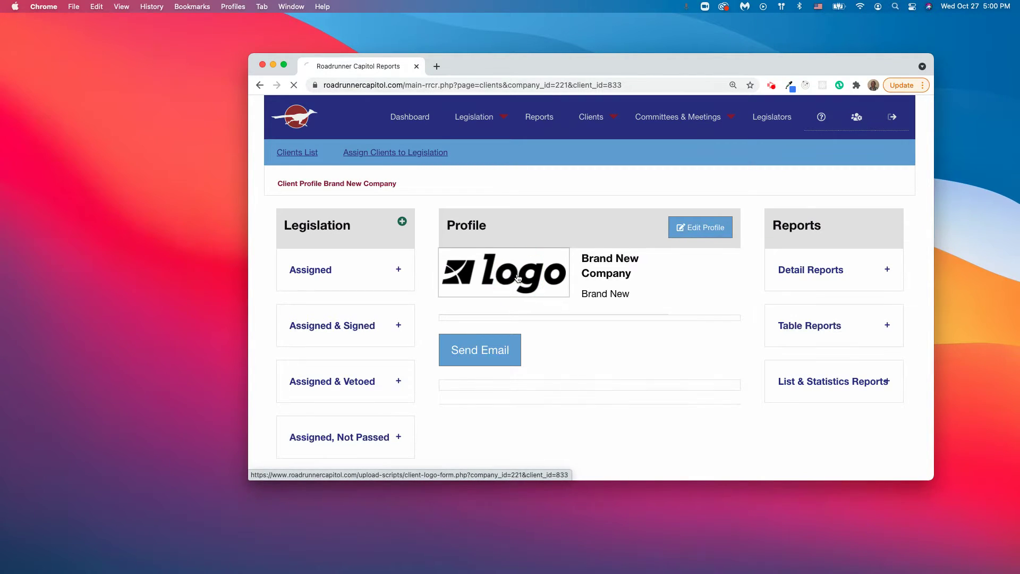
pyautogui.click(288, 263)
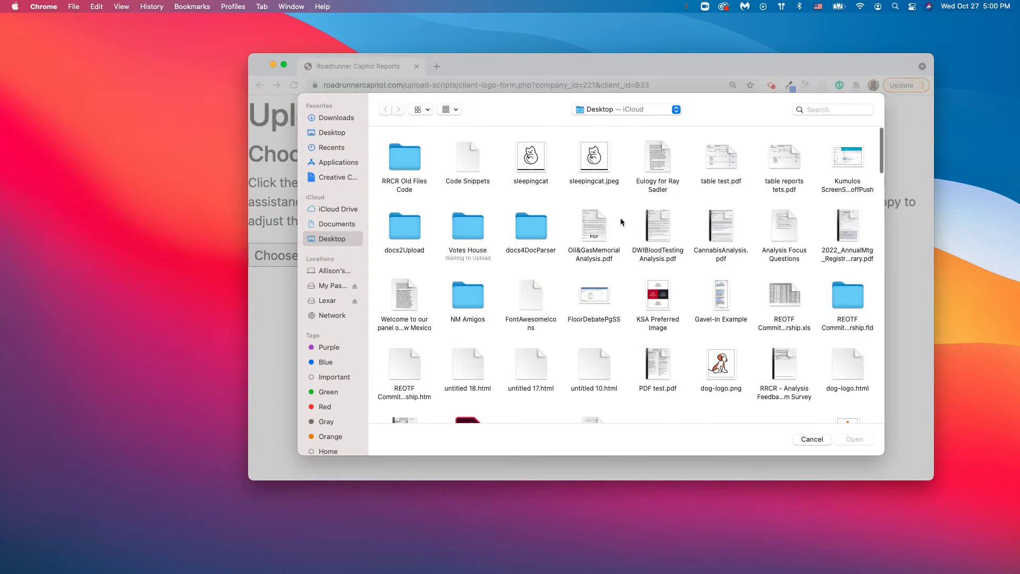
pyautogui.click(713, 370)
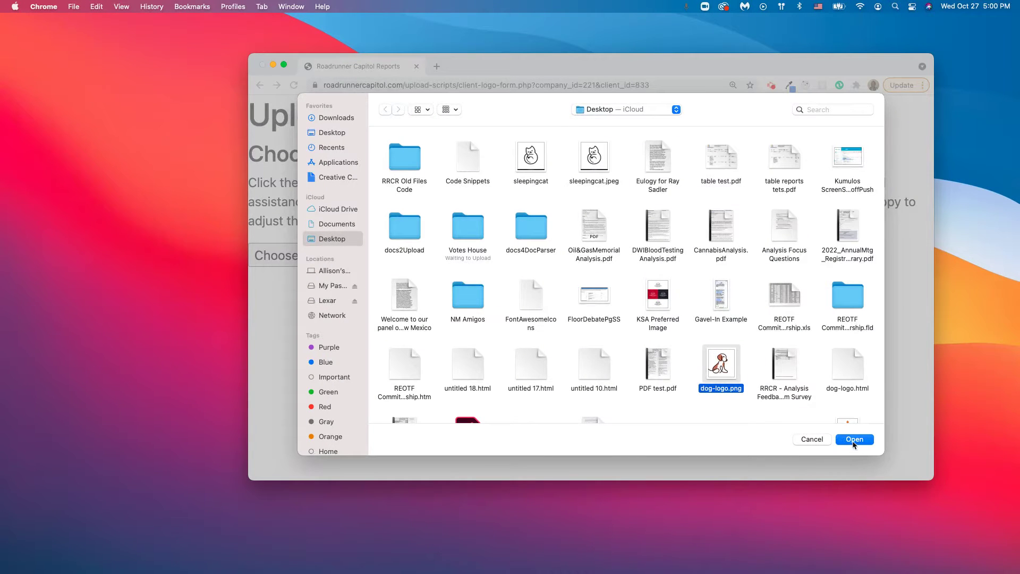
pyautogui.scroll(-2, 844, 409)
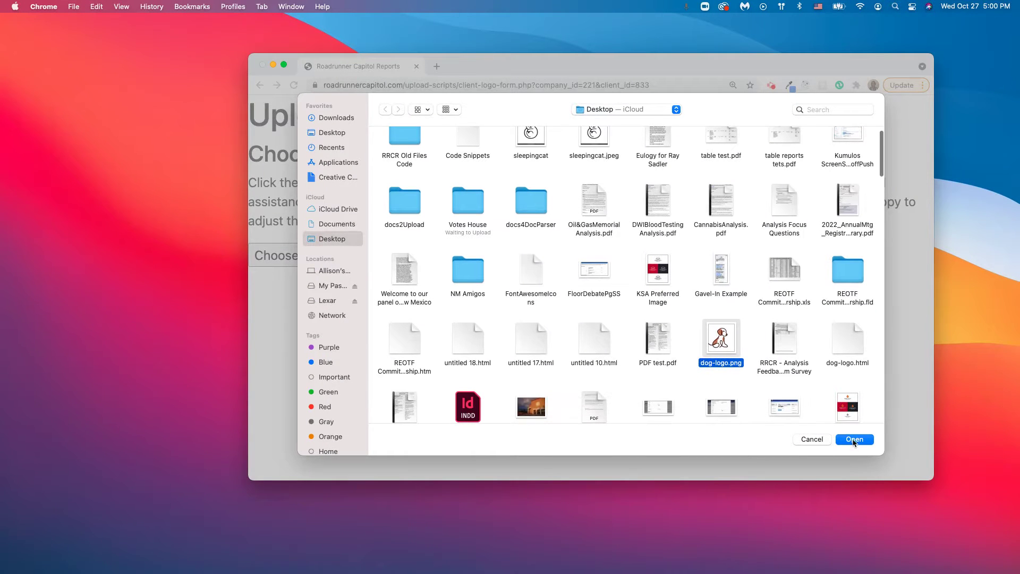
pyautogui.click(853, 439)
pyautogui.click(572, 262)
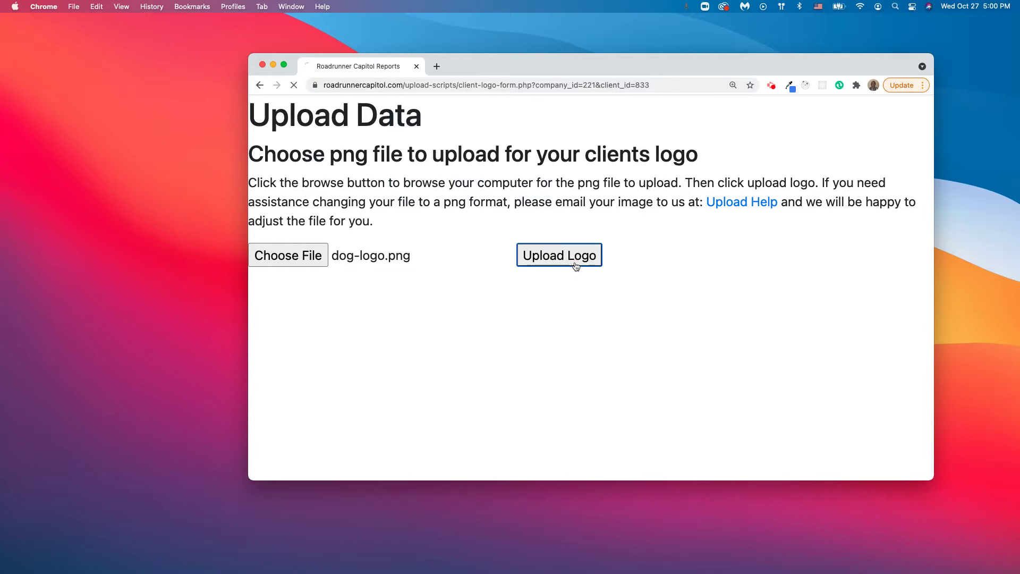
pyautogui.click(297, 152)
pyautogui.scroll(-2, 539, 353)
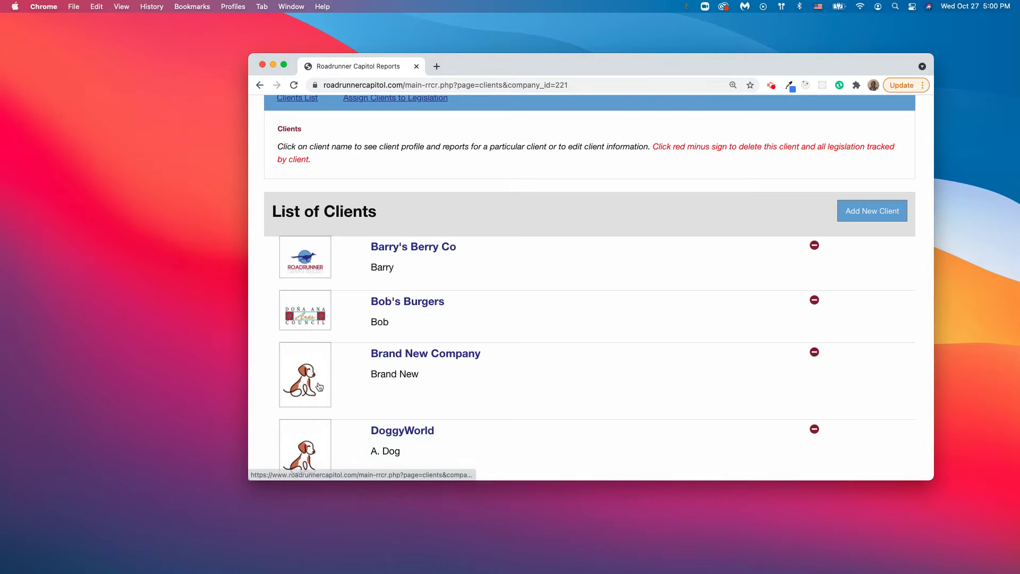
pyautogui.click(412, 355)
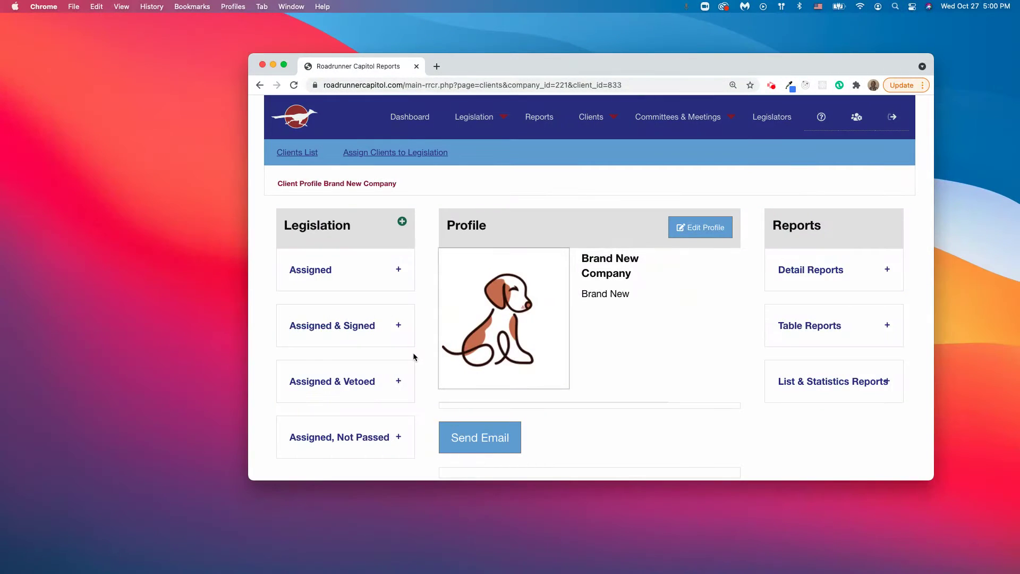
# - Edit the client profile to add the contact's email address, and save the changes
pyautogui.click(706, 228)
pyautogui.scroll(-2, 609, 271)
pyautogui.click(479, 371)
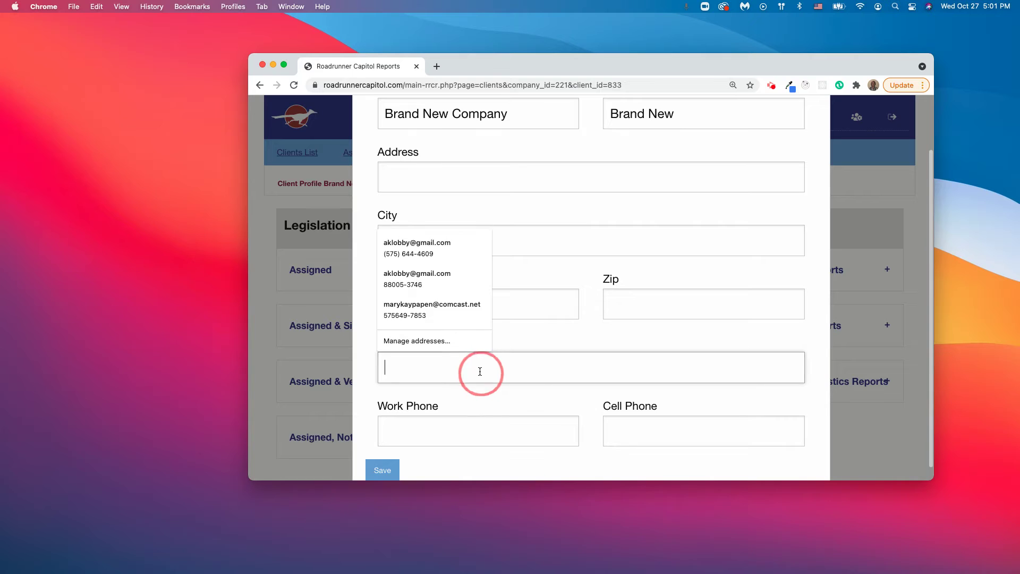
pyautogui.write('email@email.com')
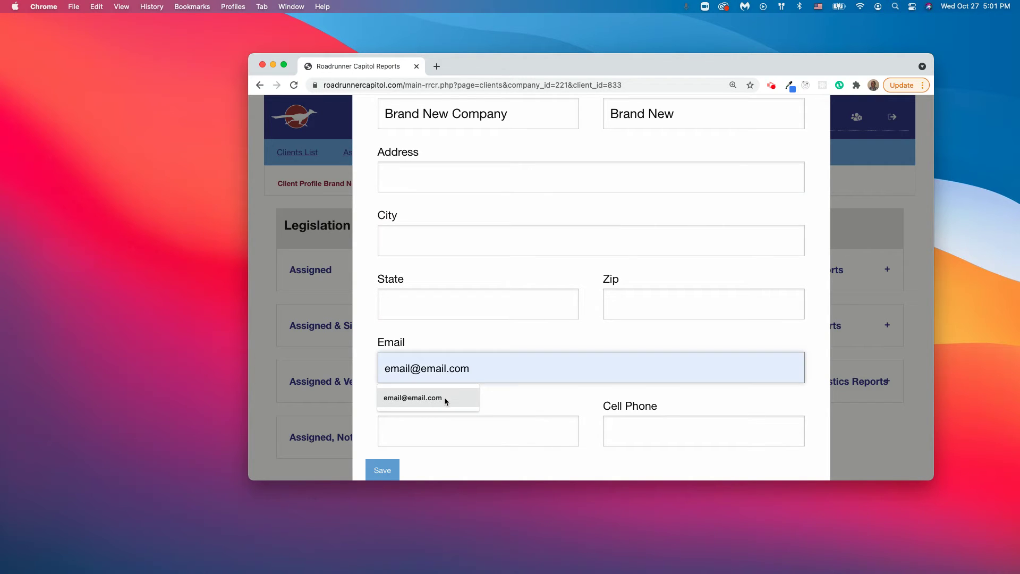
pyautogui.click(444, 396)
pyautogui.press('Tab')
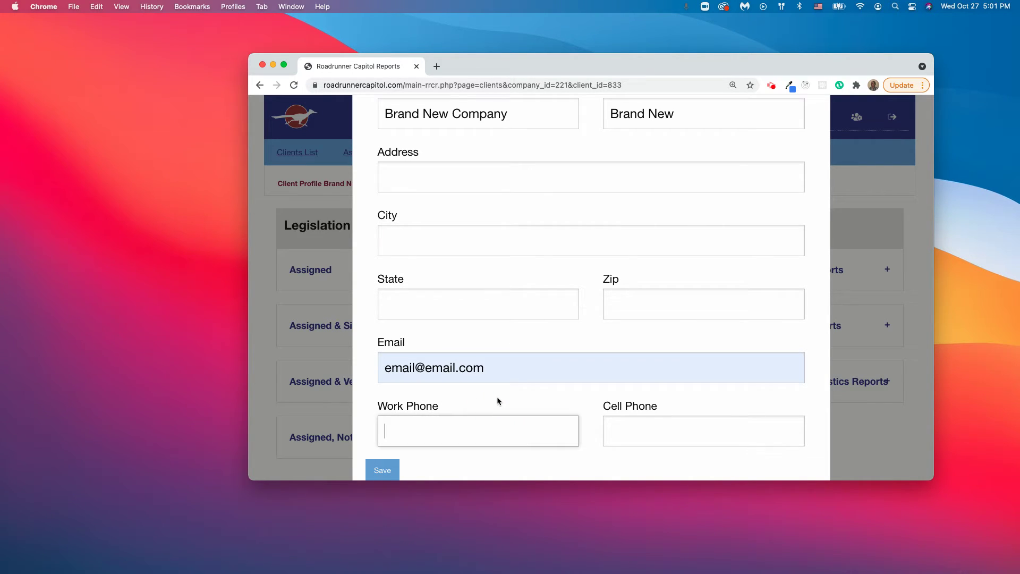
pyautogui.click(383, 456)
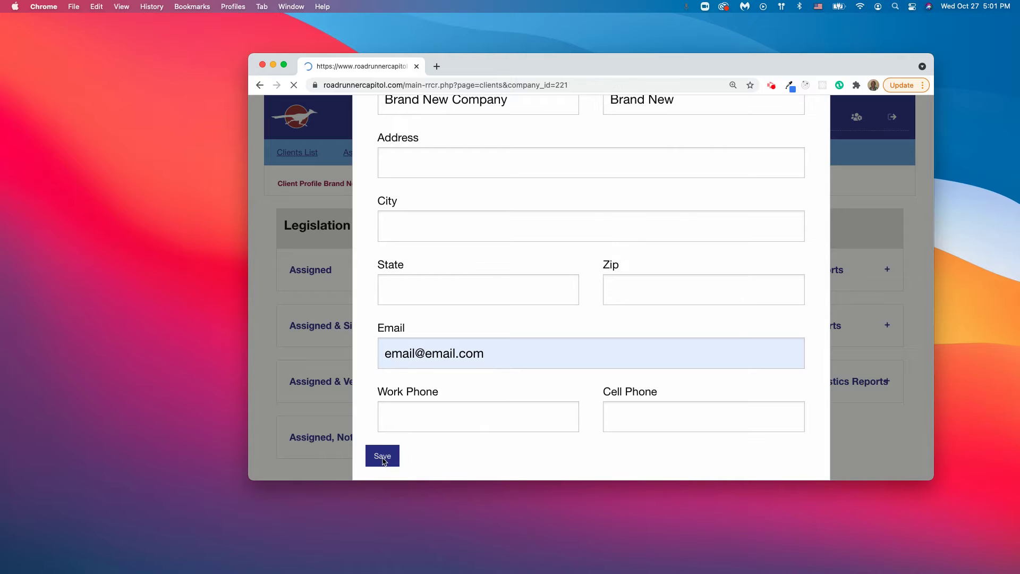
pyautogui.click(427, 409)
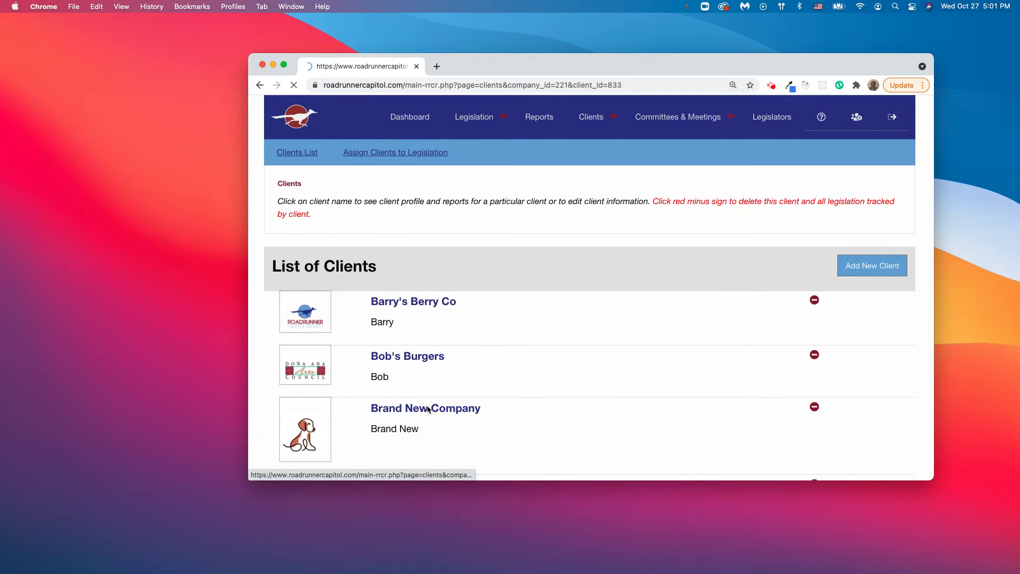
pyautogui.moveTo(465, 413); pyautogui.dragTo(530, 414)
pyautogui.click(531, 415)
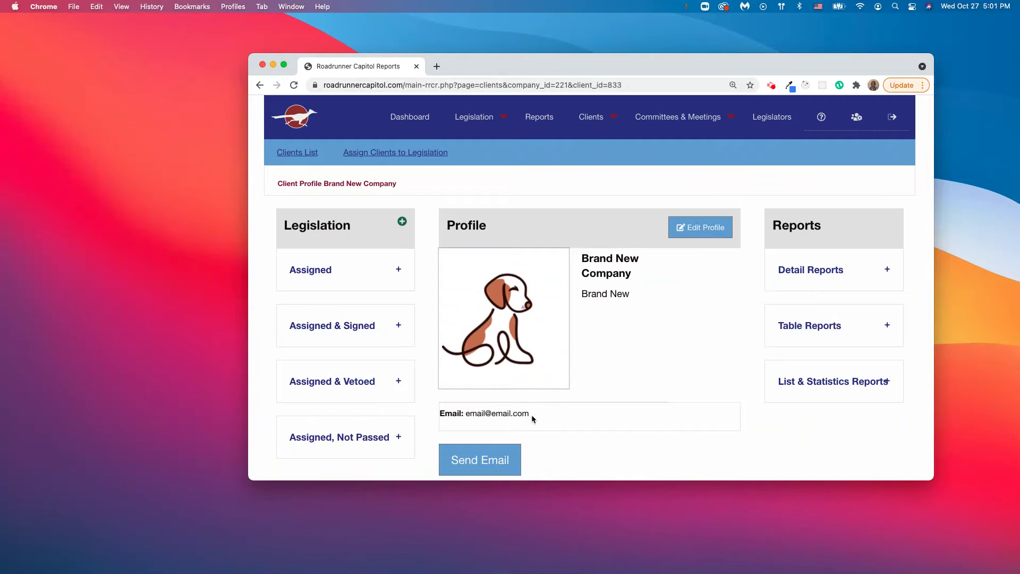
pyautogui.scroll(-2, 532, 415)
pyautogui.scroll(-1, 532, 416)
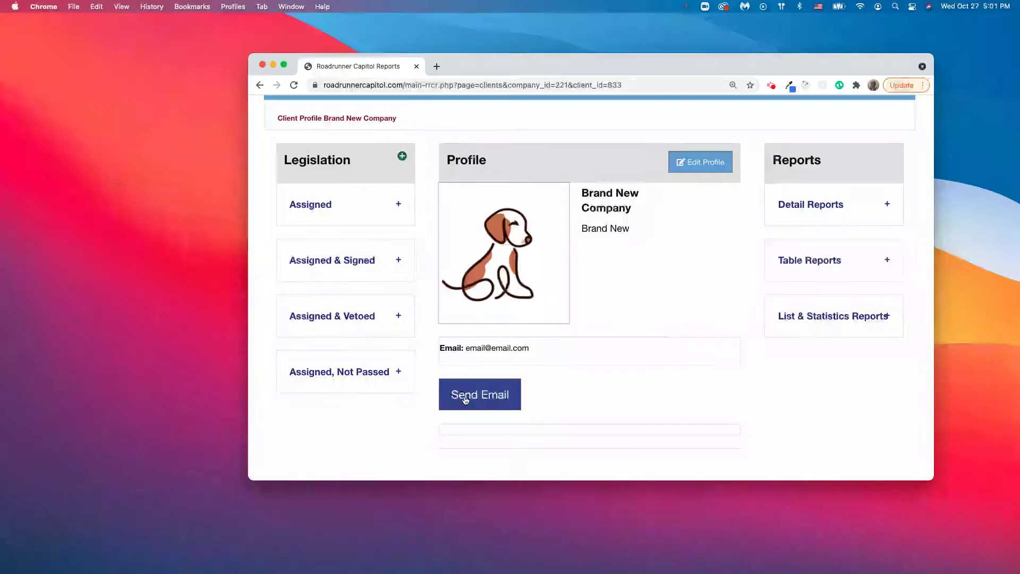
# - Start an email to the client from the profile, and close the draft without sending it
pyautogui.click(489, 398)
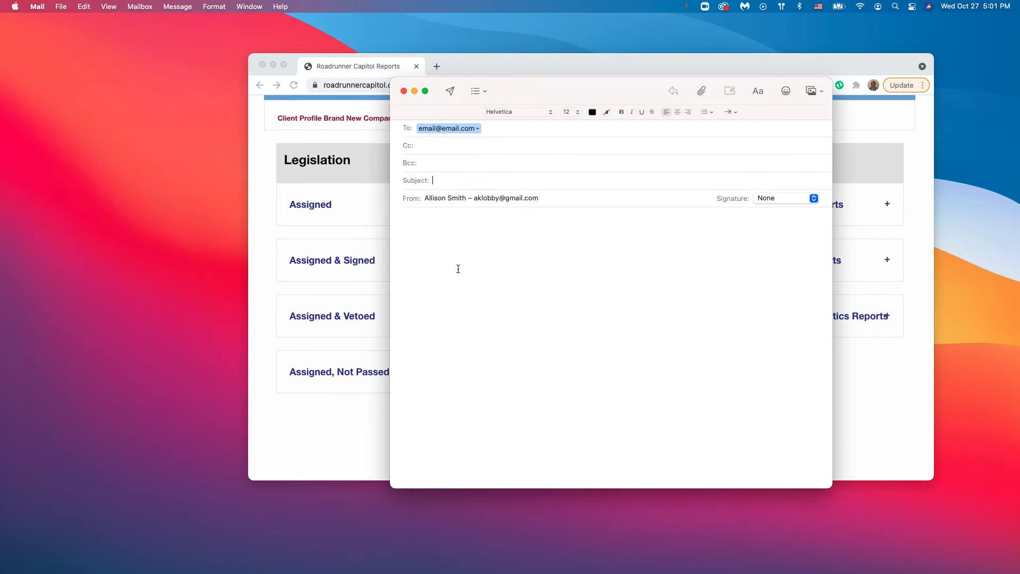
pyautogui.click(405, 92)
pyautogui.click(610, 326)
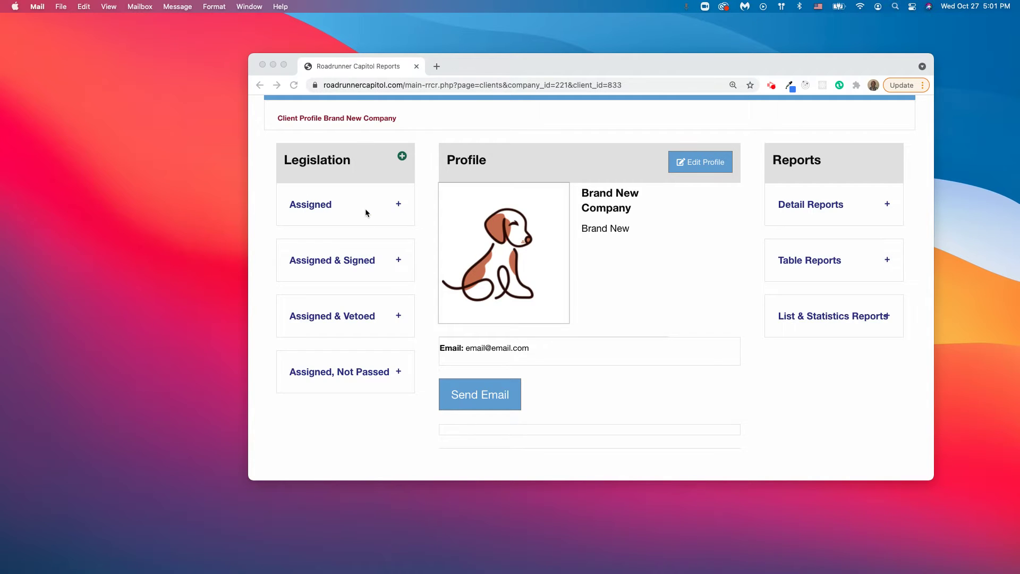
# - Open the legislation assignment list for the client and select the Special Session bills S 3 Cannabis Regulation Act and S 4 Termination & Renewal of Public Health Orders
pyautogui.scroll(2, 365, 211)
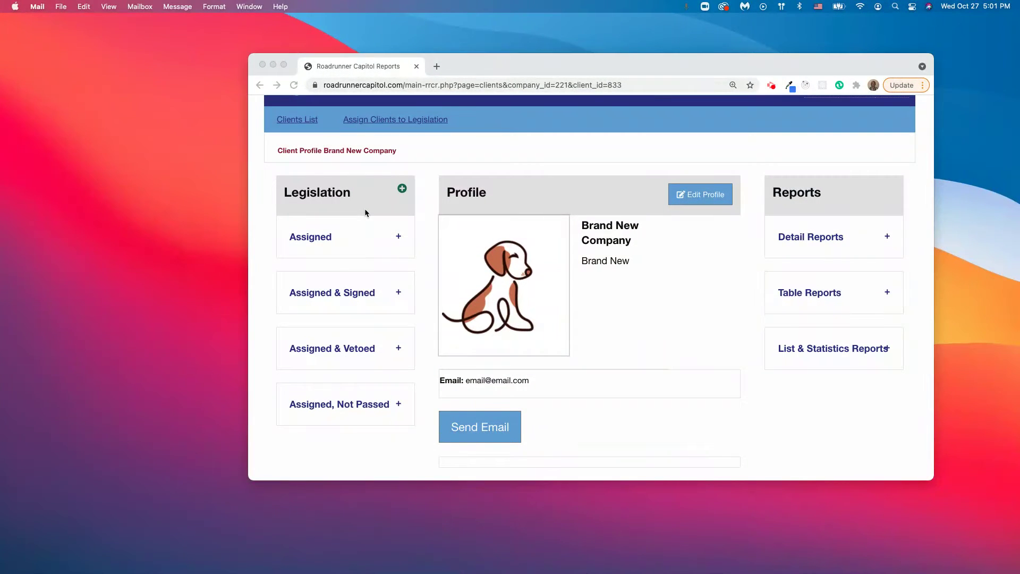
pyautogui.scroll(3, 365, 213)
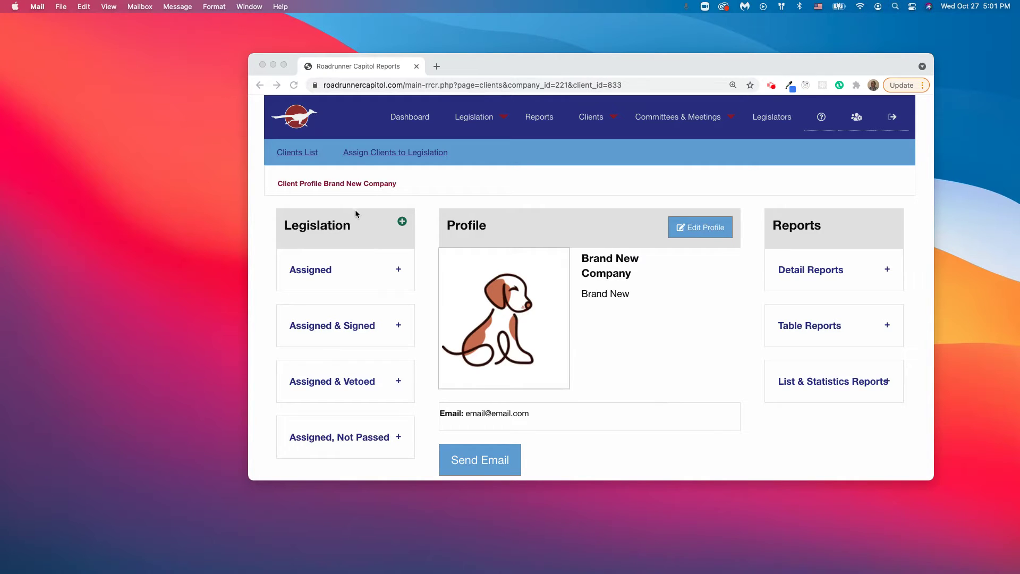
pyautogui.click(403, 224)
pyautogui.click(402, 225)
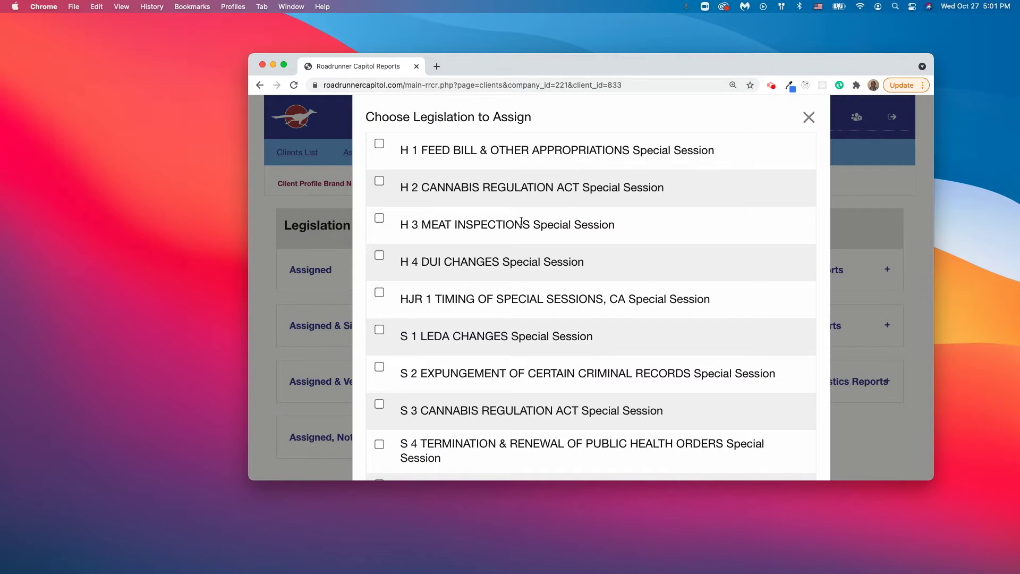
pyautogui.scroll(-2, 521, 221)
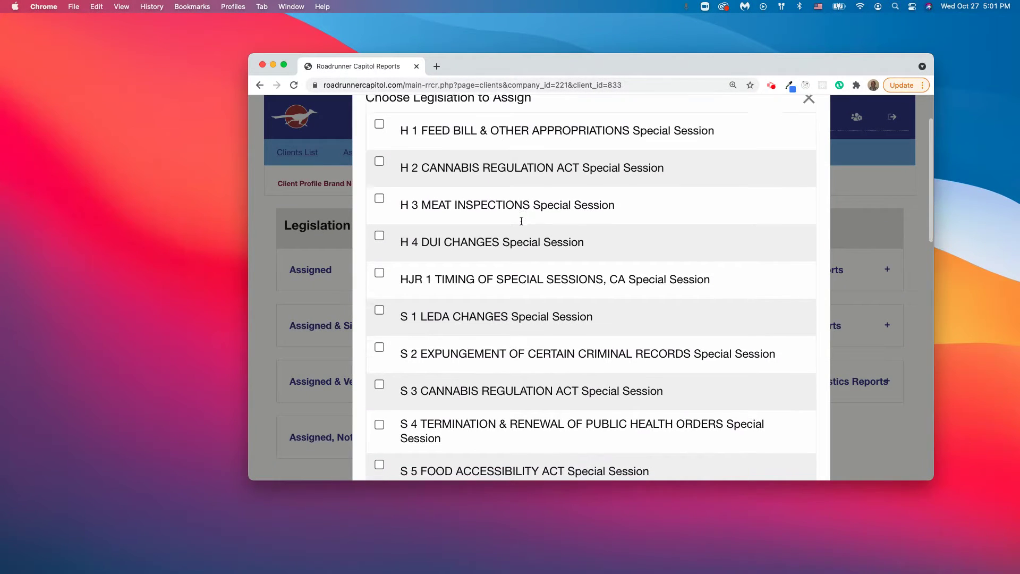
pyautogui.scroll(-4, 521, 221)
pyautogui.click(379, 296)
pyautogui.click(379, 336)
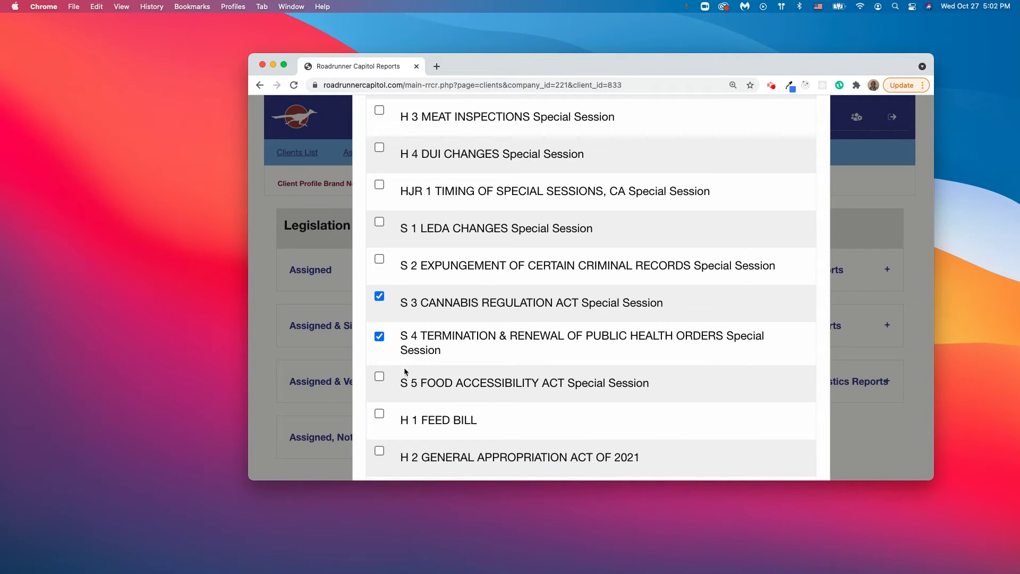
# - Add H 1 Feed Bill and H 4 NM Civil Rights Act to the selection, and save the assignments to the client
pyautogui.scroll(-2, 508, 345)
pyautogui.click(379, 367)
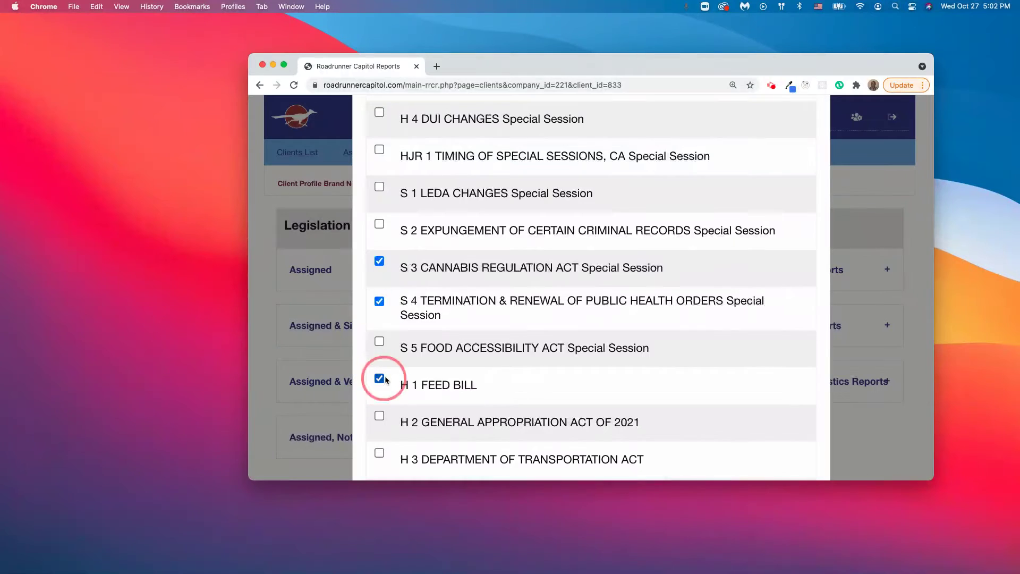
pyautogui.scroll(-5, 521, 378)
pyautogui.click(380, 377)
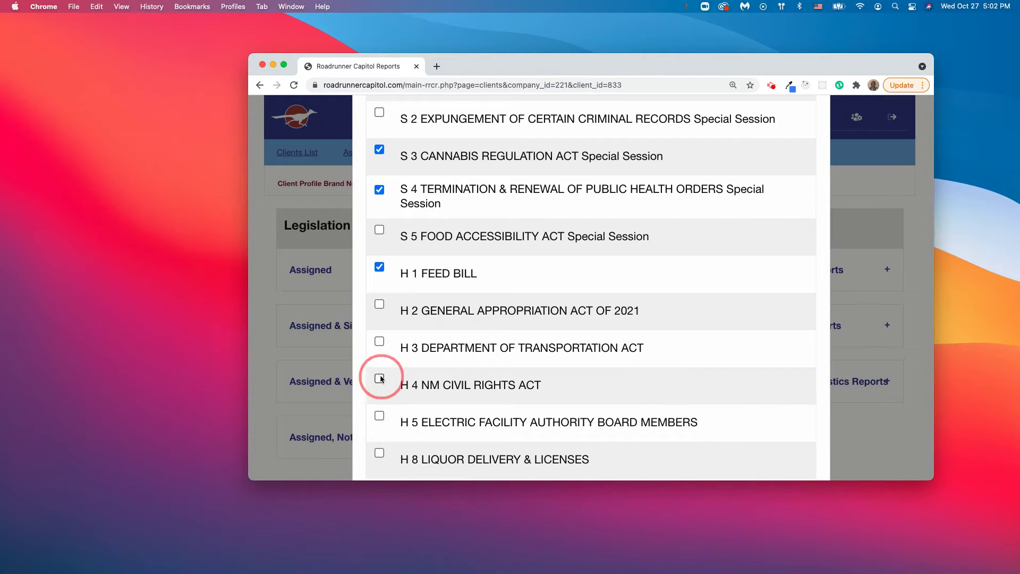
pyautogui.scroll(-10, 544, 378)
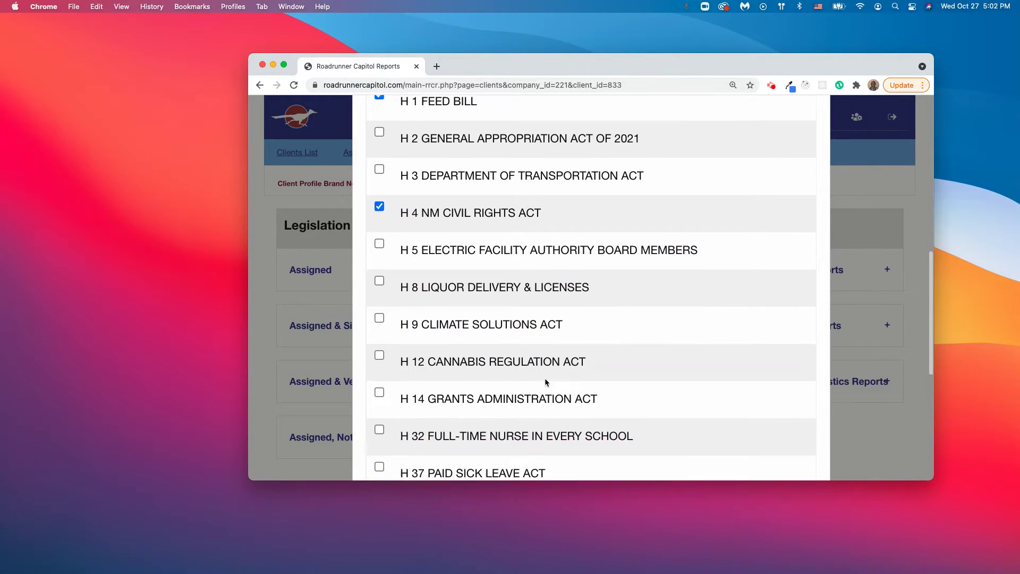
pyautogui.click(393, 456)
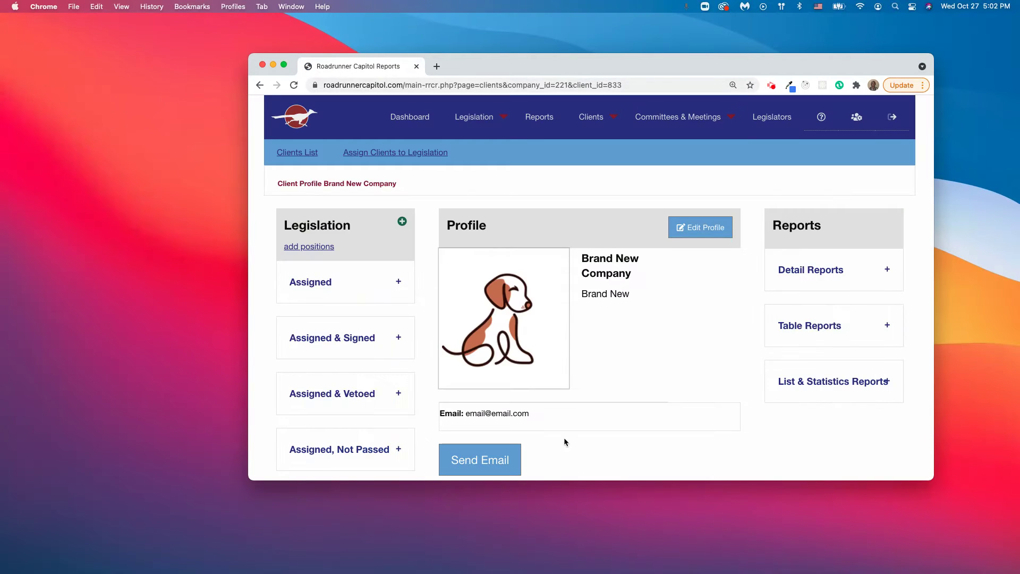
# - Remove H 1 Feed Bill from the client's assigned legislation, and check the updated assigned list
pyautogui.click(348, 288)
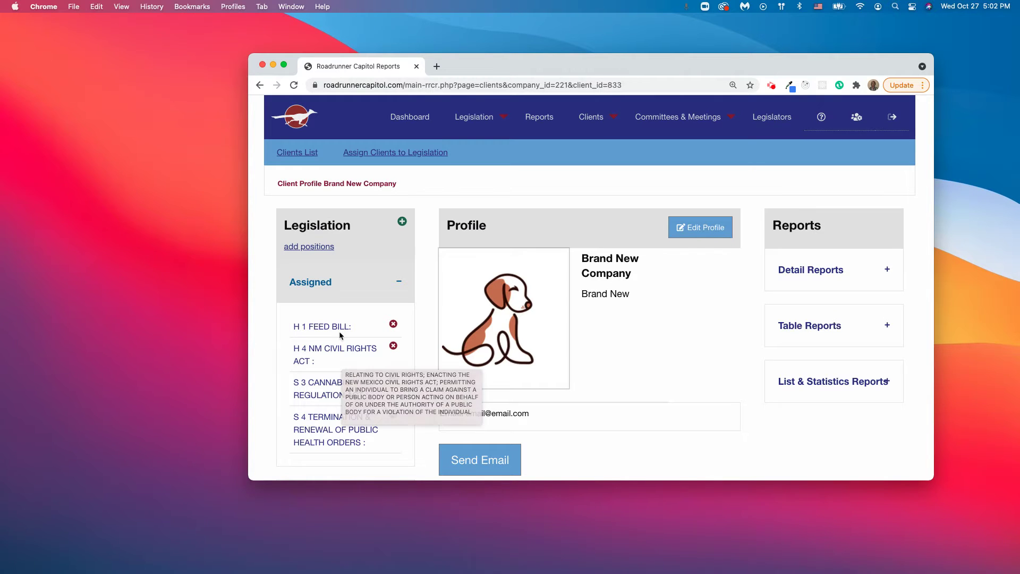
pyautogui.moveTo(355, 328)
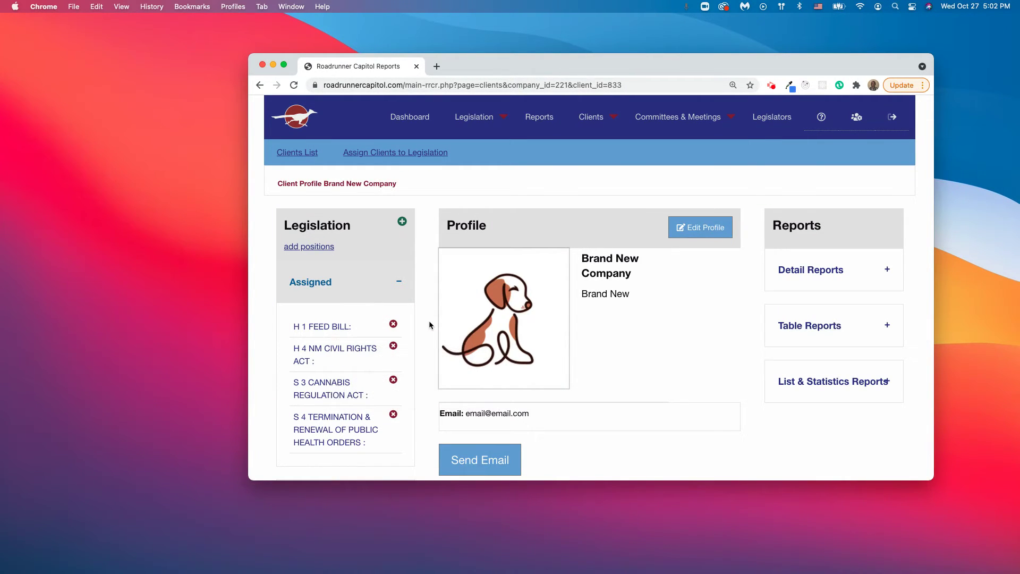
pyautogui.click(393, 325)
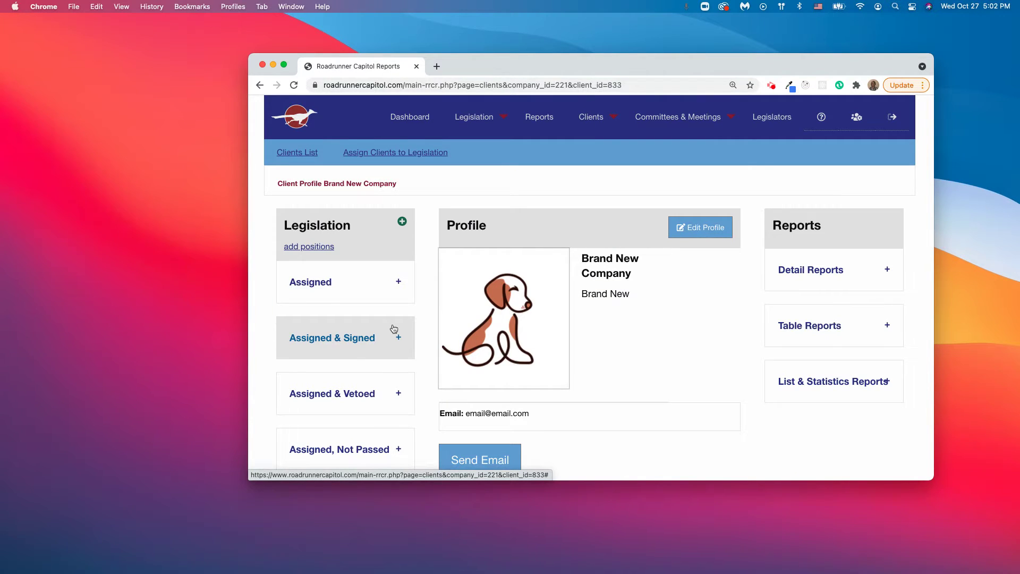
pyautogui.click(322, 288)
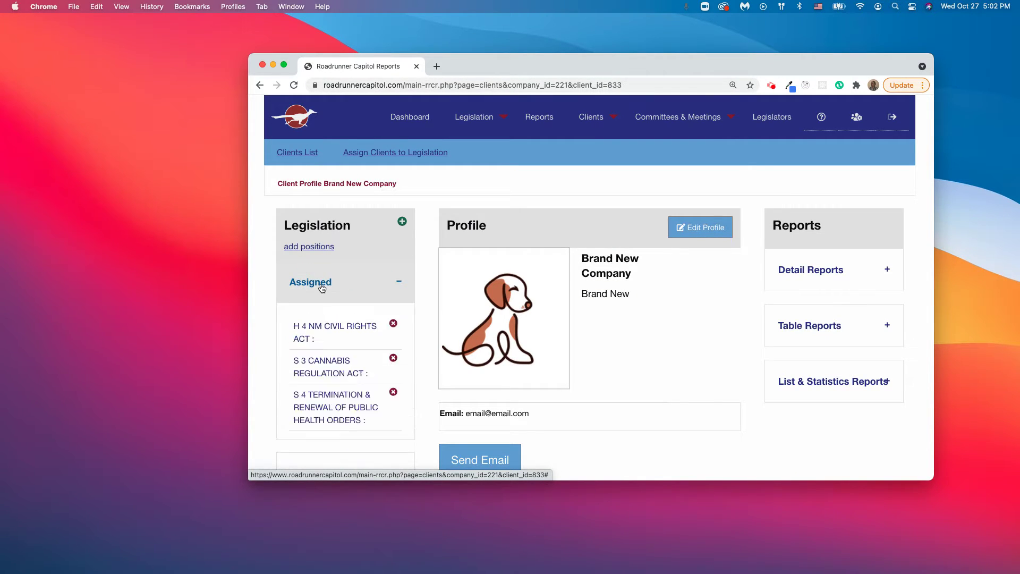
pyautogui.click(311, 281)
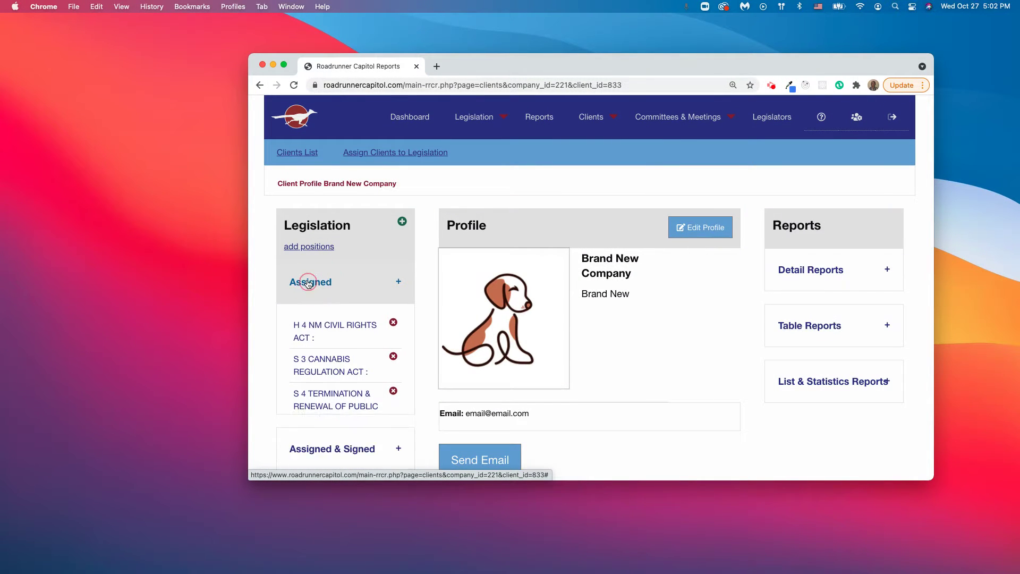
# - Open the client's positions and comments form, and set the position to Support for H 4 and Oppose for S 3
pyautogui.click(307, 249)
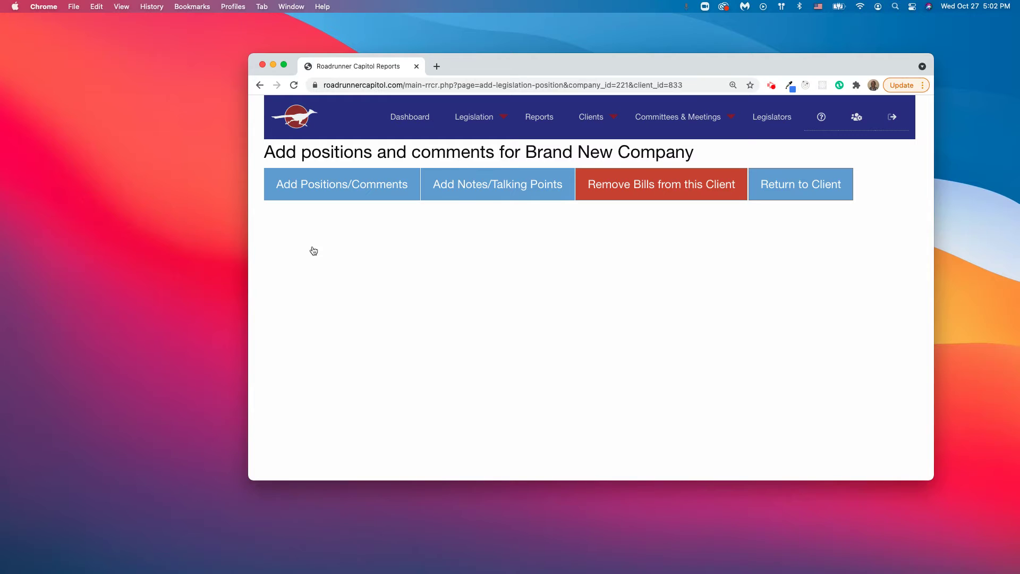
pyautogui.click(362, 194)
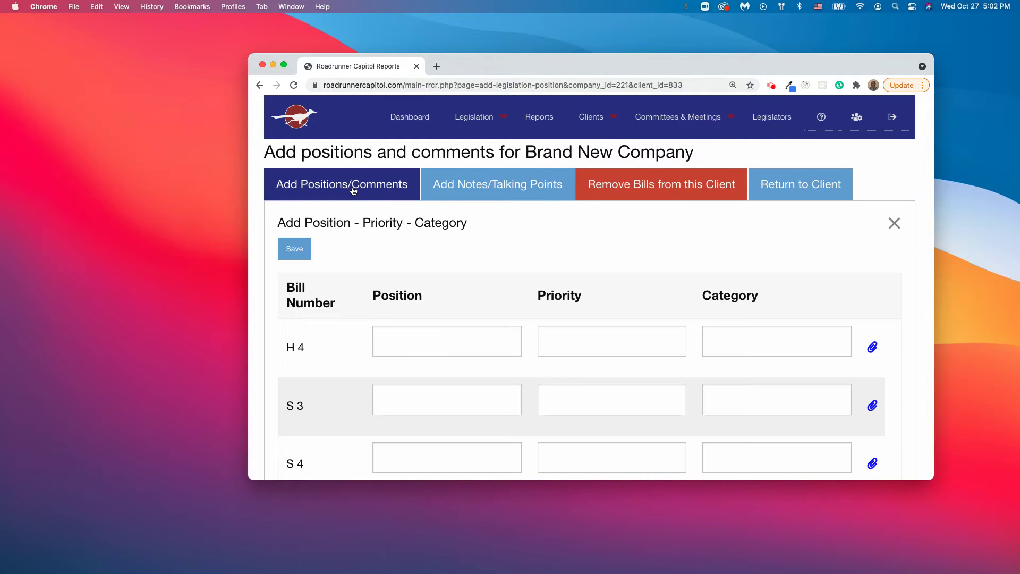
pyautogui.click(405, 342)
pyautogui.click(402, 370)
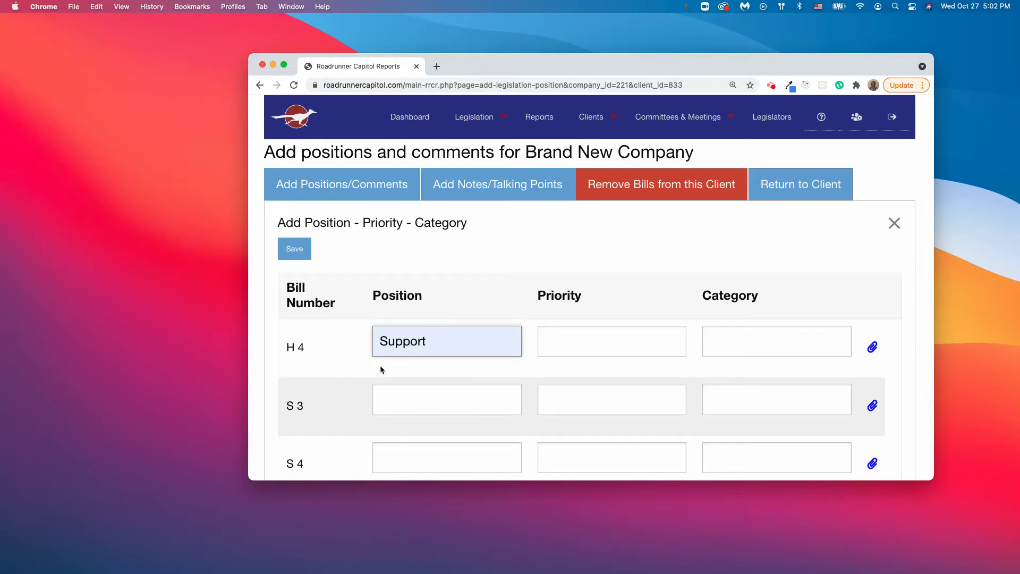
pyautogui.scroll(-1, 388, 367)
pyautogui.click(404, 376)
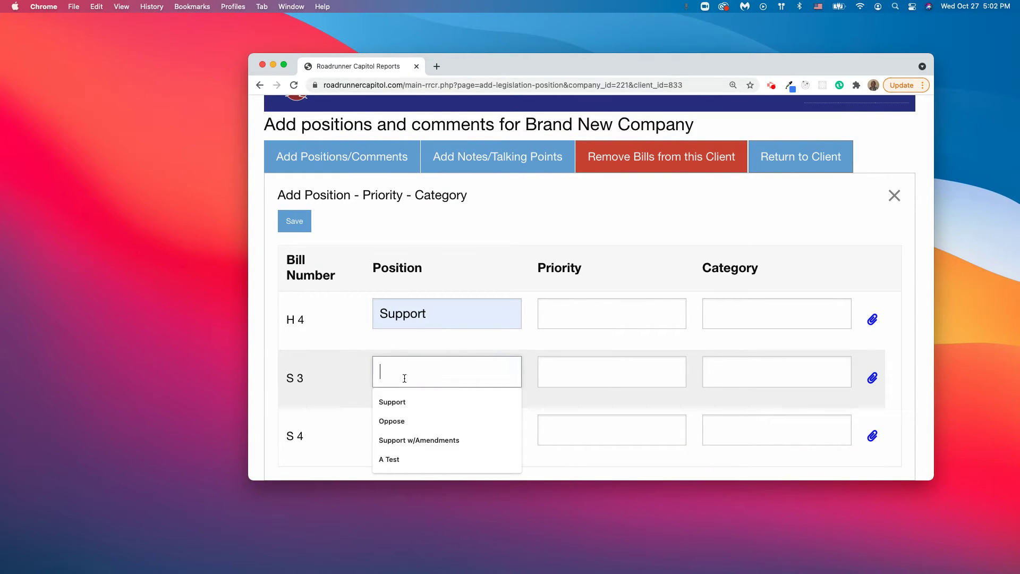
pyautogui.click(400, 420)
pyautogui.click(400, 434)
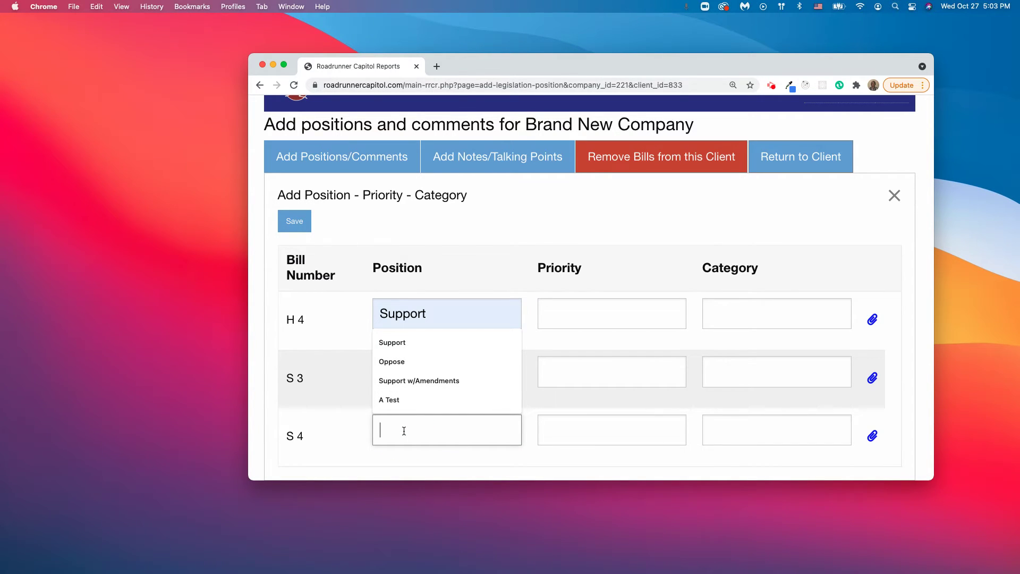
pyautogui.write('Oppose')
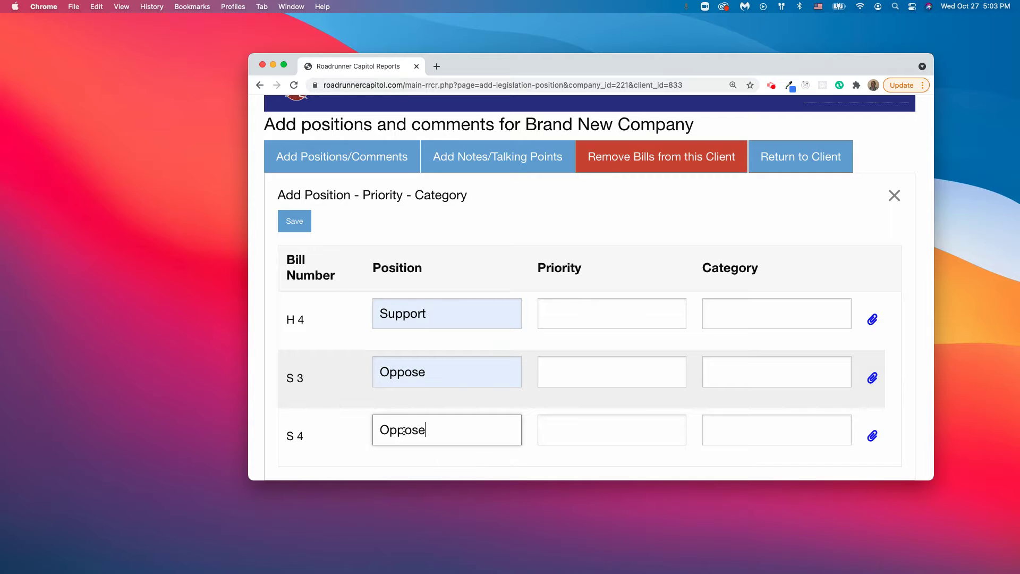
pyautogui.press('BackSpace')
pyautogui.press('BackSpace')
pyautogui.press('BackSpace')
pyautogui.press('BackSpace')
pyautogui.press('BackSpace')
pyautogui.press('BackSpace')
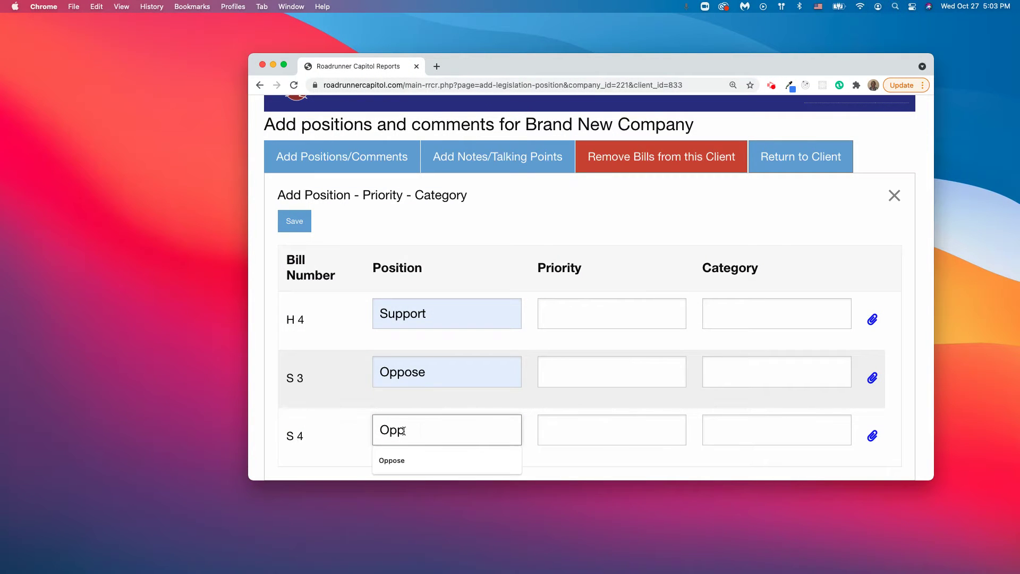
pyautogui.write('Neutral')
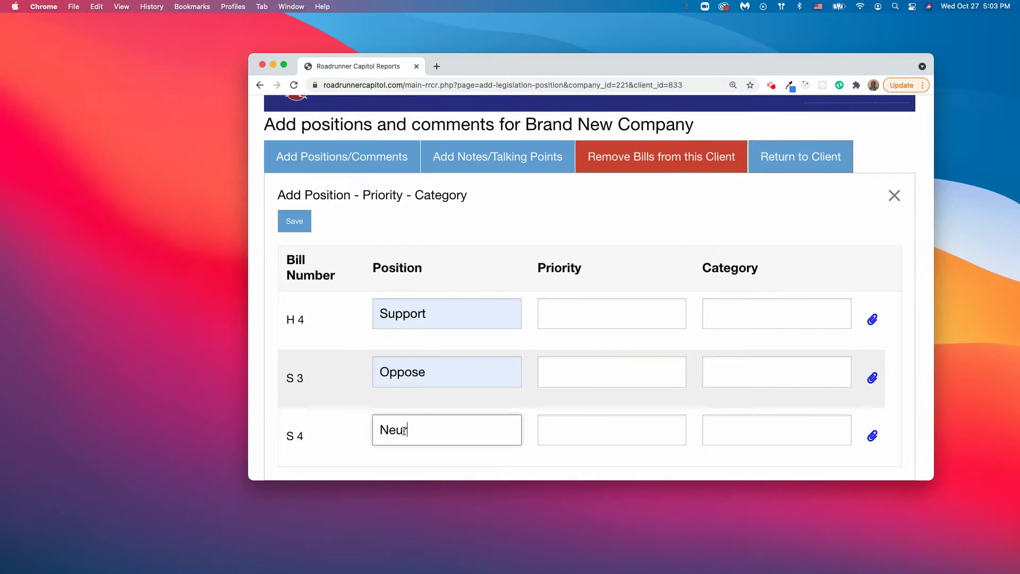
pyautogui.press('BackSpace')
pyautogui.press('BackSpace')
pyautogui.press('BackSpace')
pyautogui.press('BackSpace')
pyautogui.press('BackSpace')
pyautogui.press('BackSpace')
pyautogui.press('BackSpace')
# - Set the position for S 4 to Watch and change the position for S 3 to Neutral
pyautogui.write('Watch')
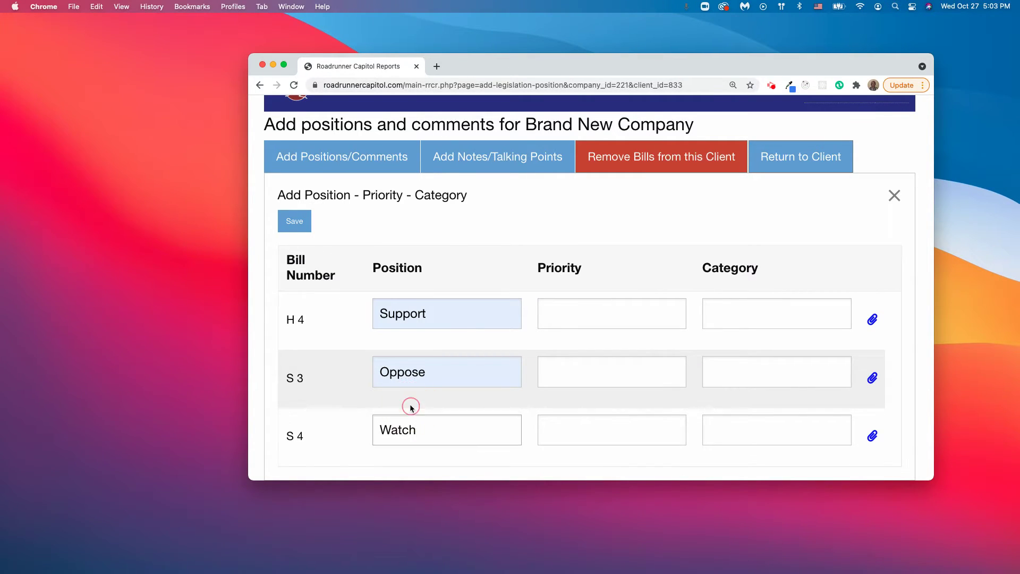
pyautogui.doubleClick(415, 373)
pyautogui.write('Neutral')
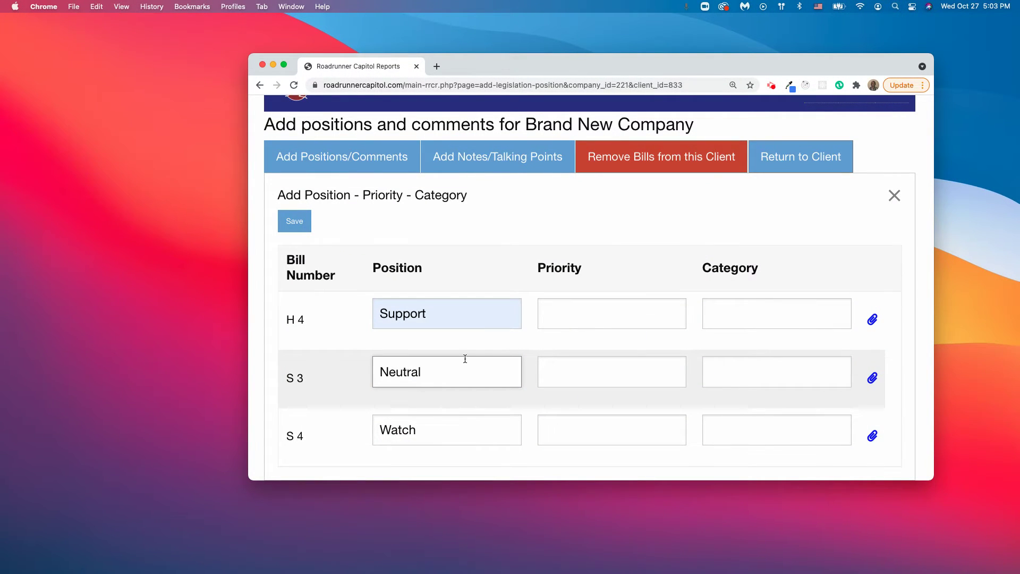
# - Set the priorities to High for H 4, 1 for S 3 and Red for S 4, and save the entries
pyautogui.click(573, 316)
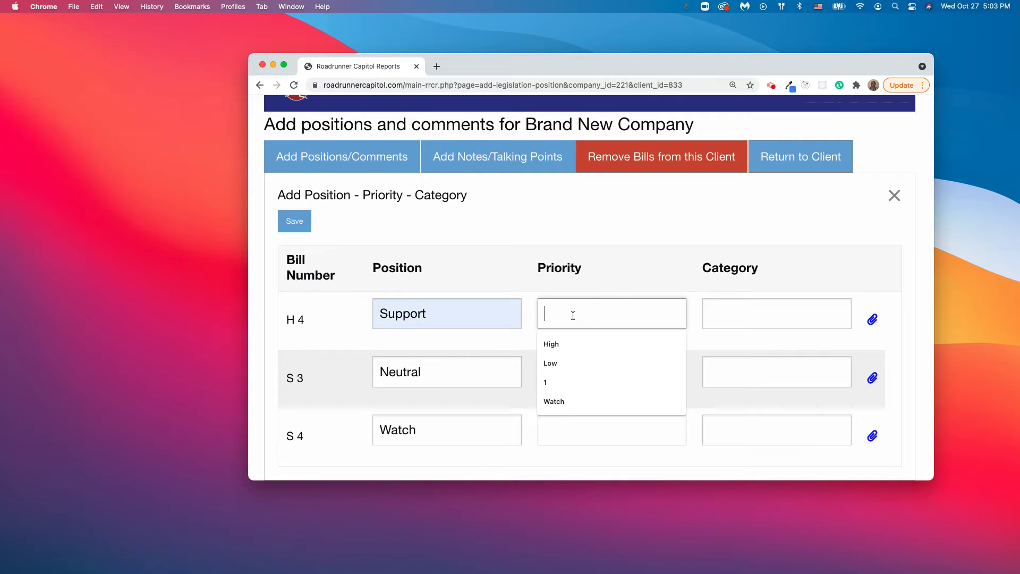
pyautogui.write('High')
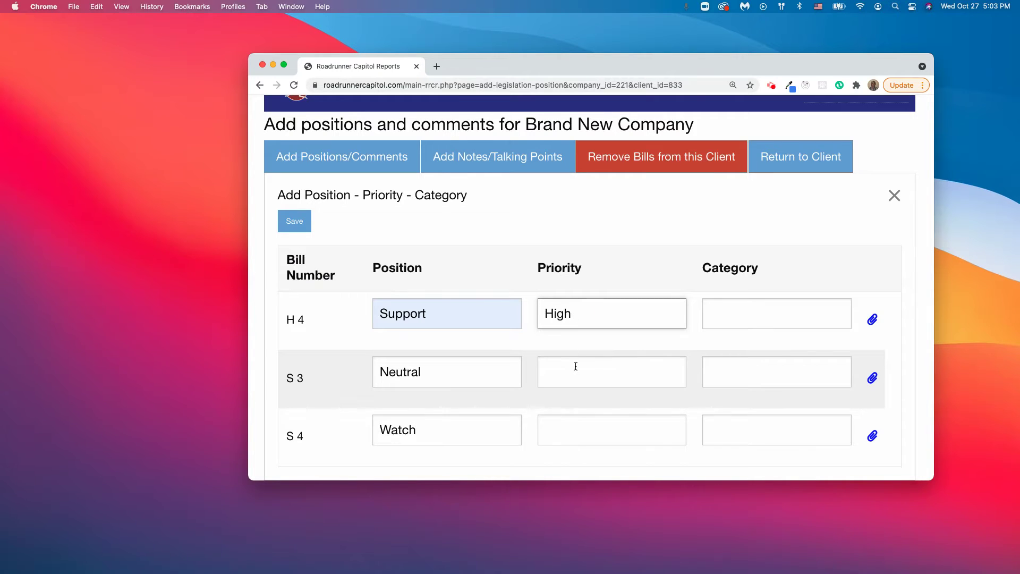
pyautogui.click(577, 371)
pyautogui.write('1')
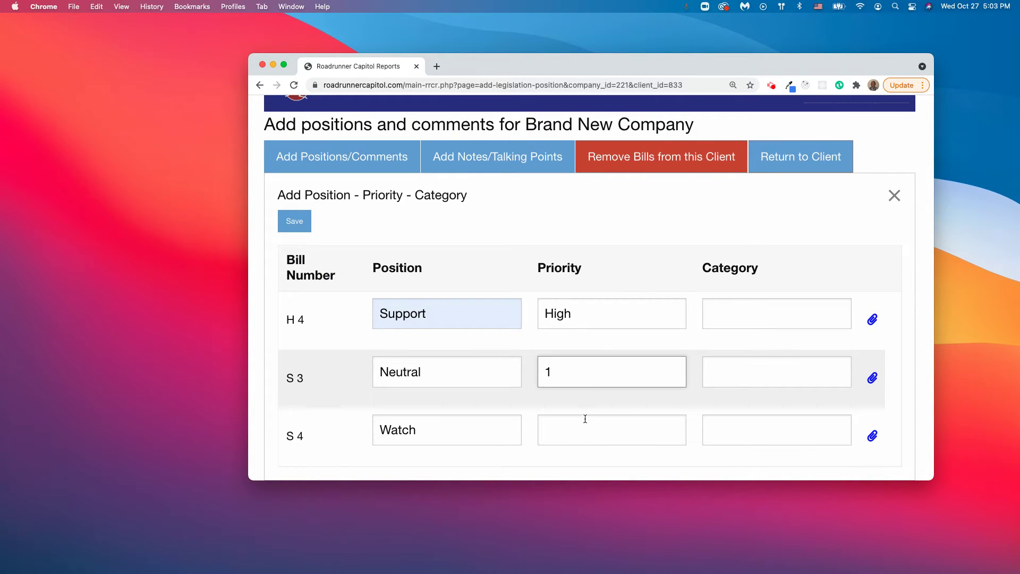
pyautogui.click(580, 429)
pyautogui.write('Red')
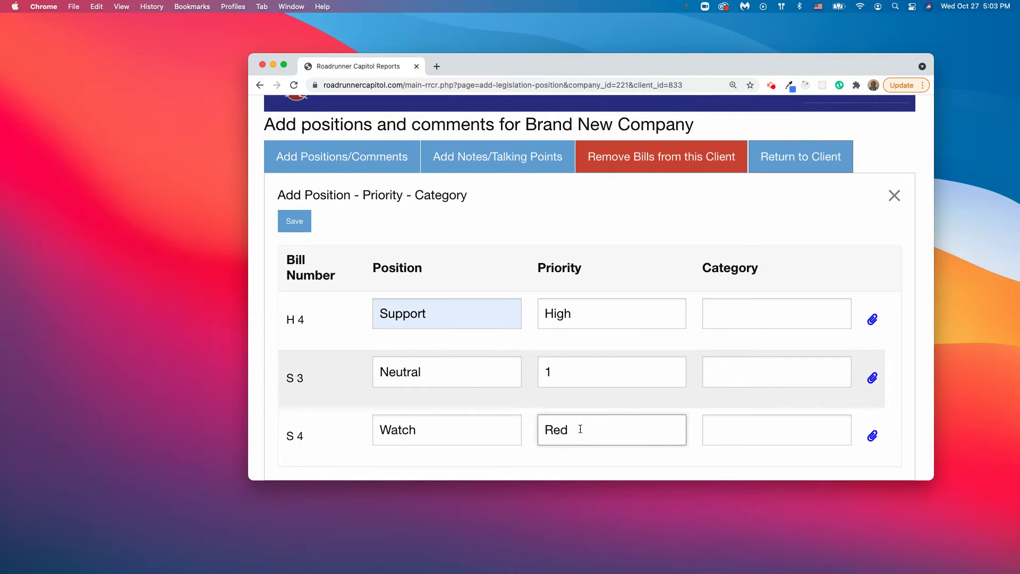
pyautogui.click(544, 452)
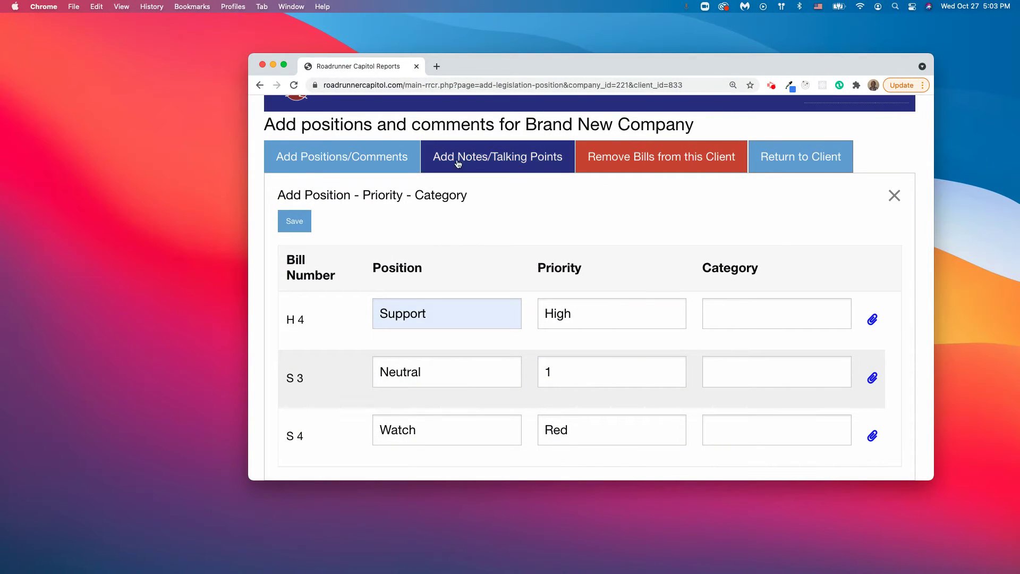
pyautogui.click(296, 223)
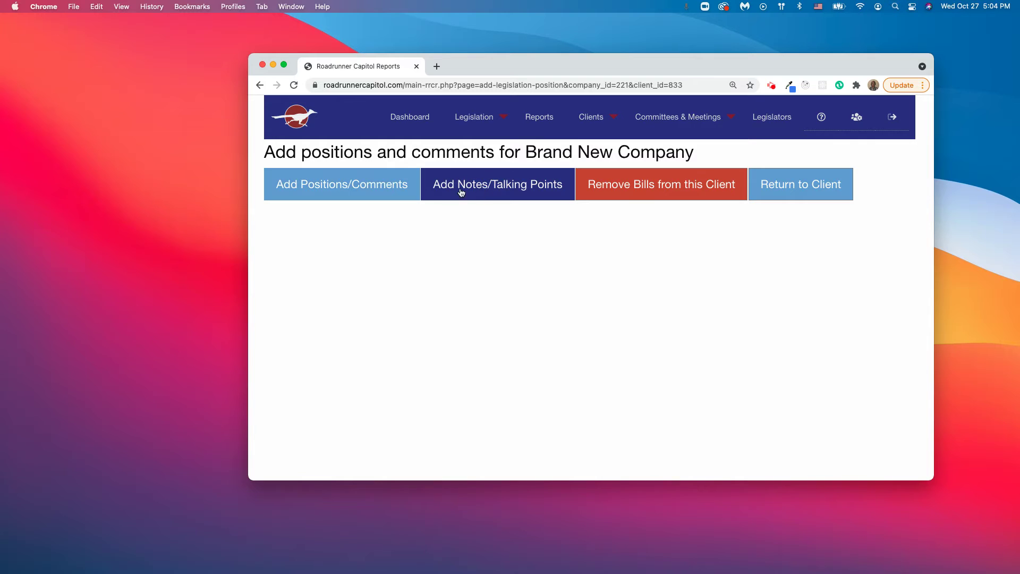
# - Open the client's notes and talking points form, and look over the entry fields for the assigned bills
pyautogui.click(493, 186)
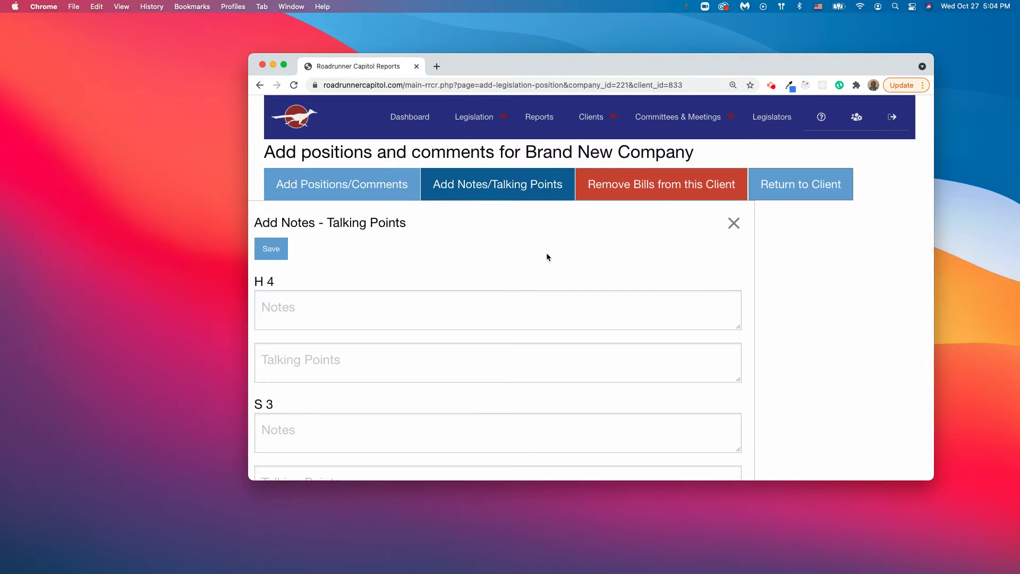
pyautogui.scroll(-1, 541, 252)
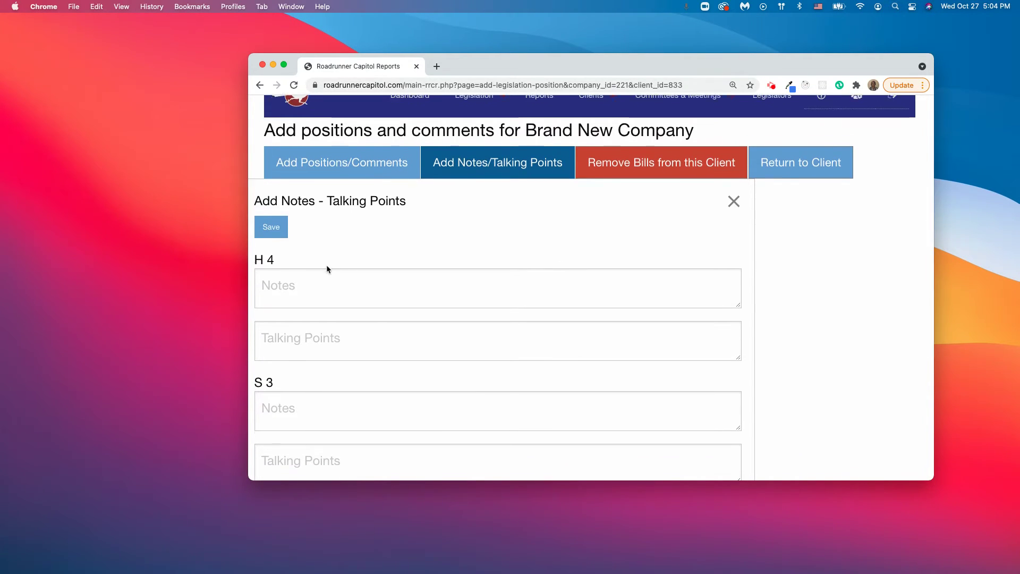
pyautogui.scroll(-5, 327, 265)
pyautogui.scroll(6, 327, 265)
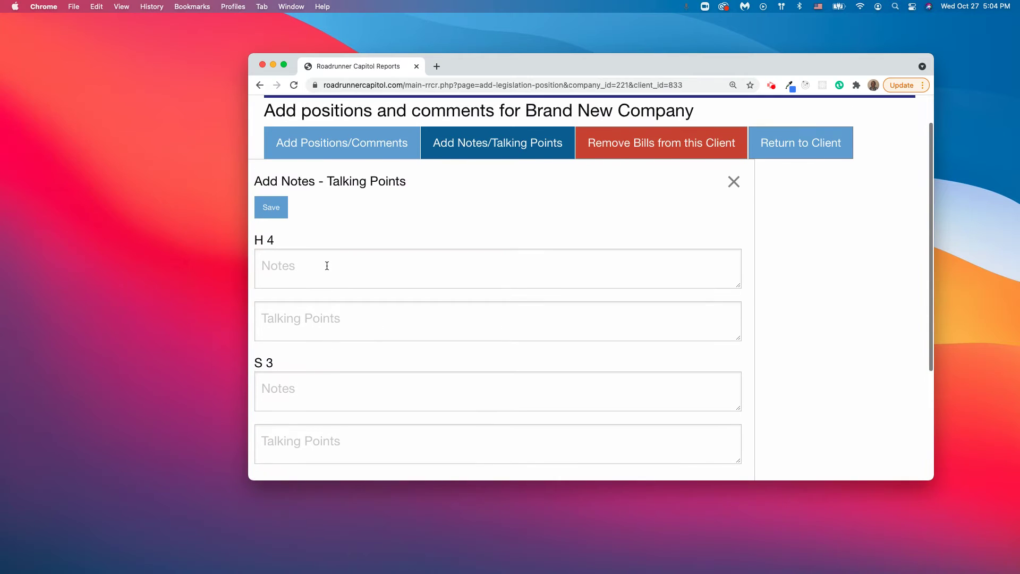
pyautogui.click(456, 263)
pyautogui.press('Tab')
pyautogui.press('Tab')
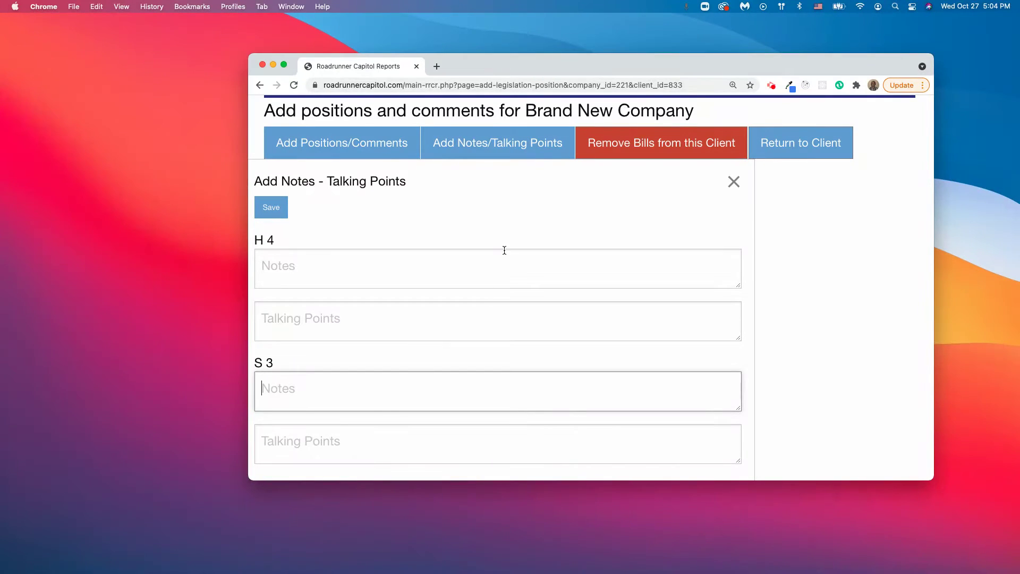
# - Enlarge the Notes box for H 4 to several times its height to make room for a longer note
pyautogui.click(285, 264)
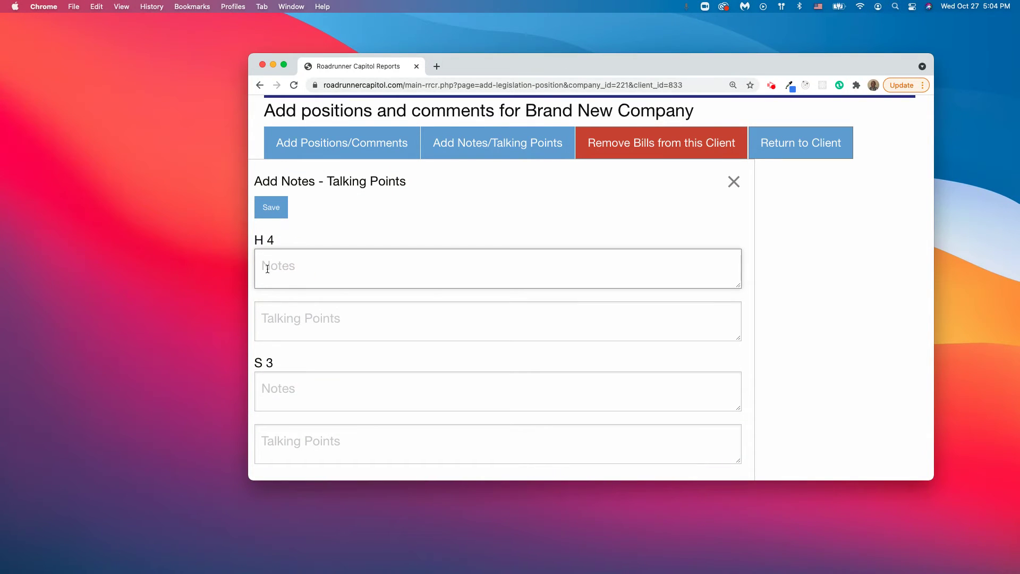
pyautogui.moveTo(739, 288); pyautogui.dragTo(742, 456)
pyautogui.scroll(-2, 574, 250)
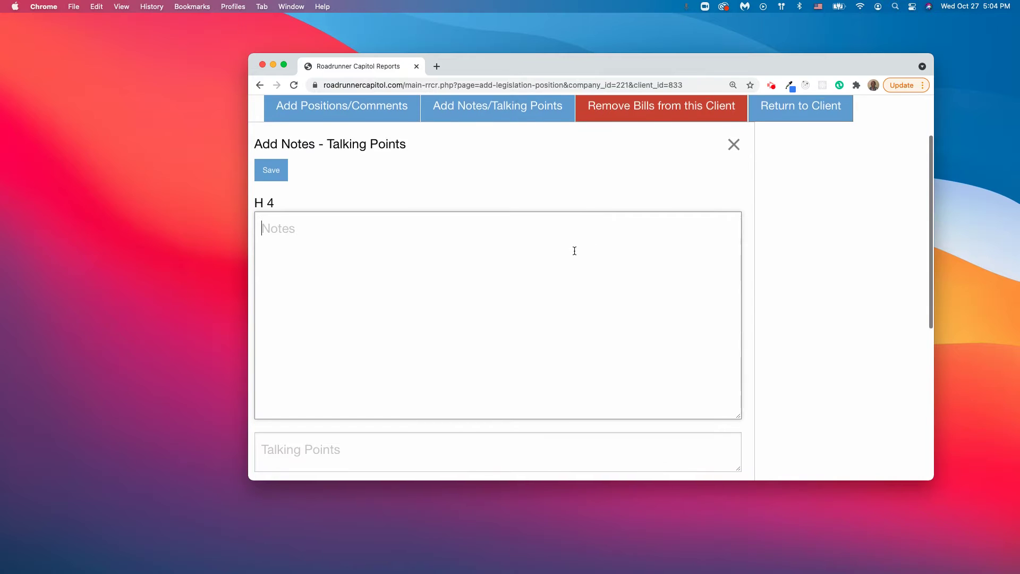
pyautogui.scroll(-2, 575, 251)
pyautogui.moveTo(740, 364)
pyautogui.mouseDown()
pyautogui.moveTo(740, 410)
pyautogui.moveTo(738, 383)
pyautogui.mouseUp()
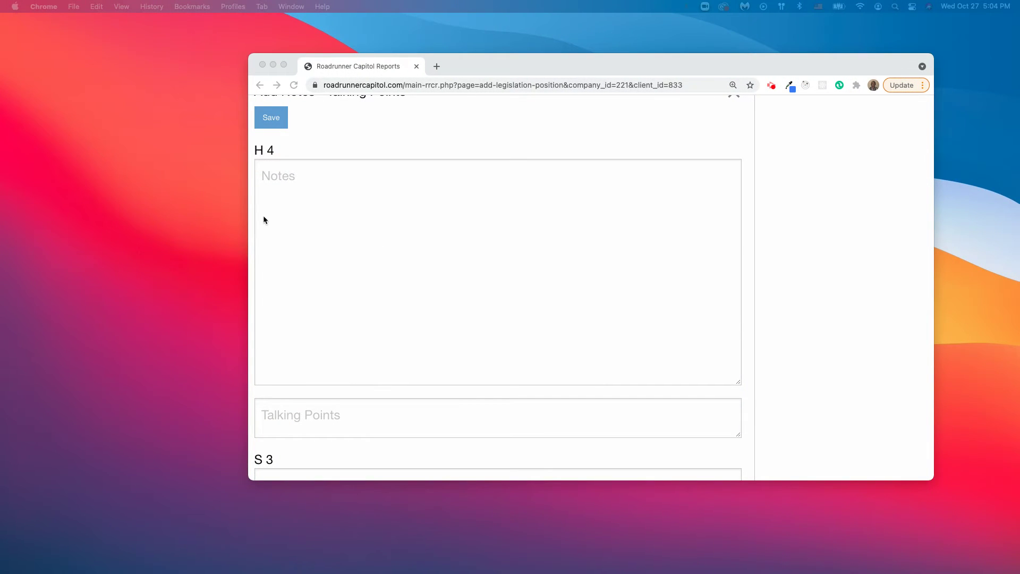
# - Add a note to H 4 about the Legislature's interim committees meeting between sessions, mostly between June and November, and save it
pyautogui.click(264, 172)
pyautogui.write('The Legislature’s interim committees meet between sessions to study a broad range of issues in preparation for the next legislative session. While some committee meetings begin as early as April or May, most of the meetings occur between June and November.')
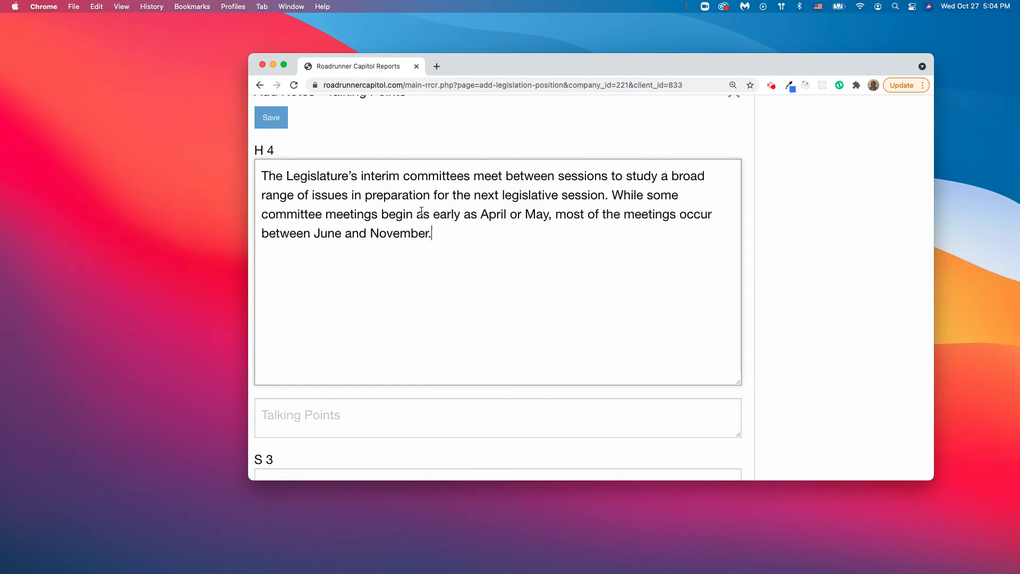
pyautogui.click(635, 141)
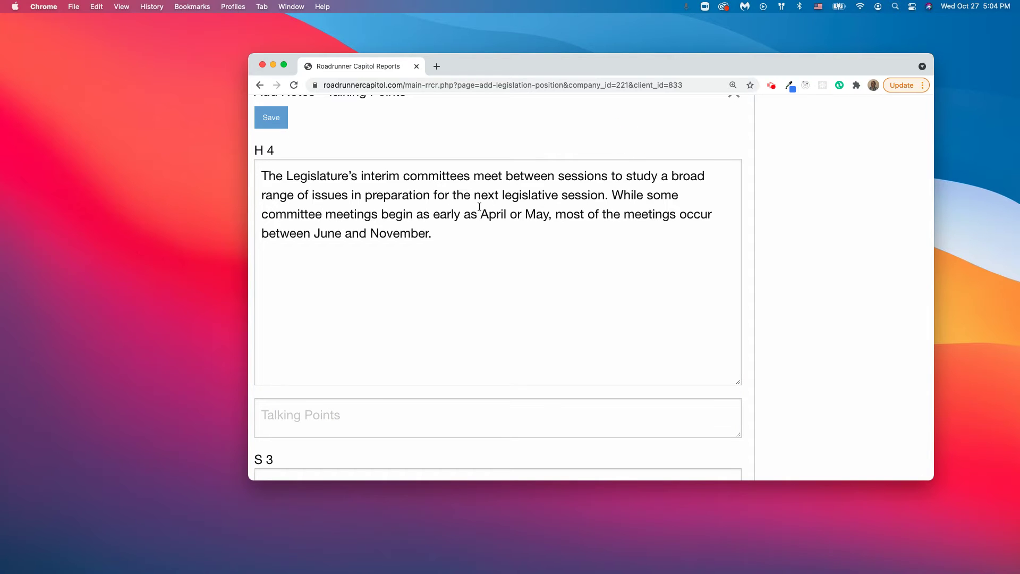
pyautogui.click(271, 119)
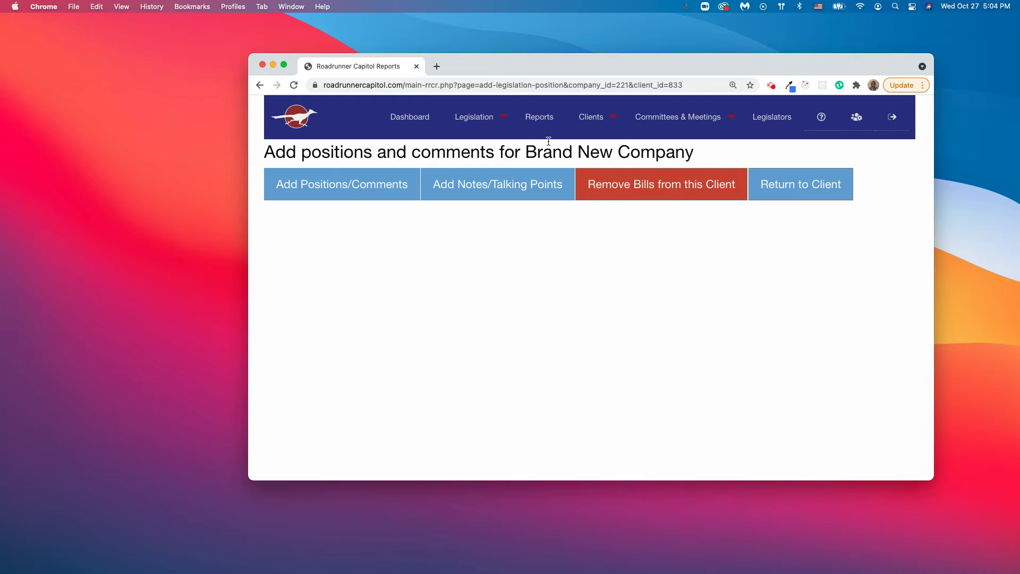
# - View the client's bill removal page, and return to the client profile to check the assigned bills' positions and priorities
pyautogui.click(649, 188)
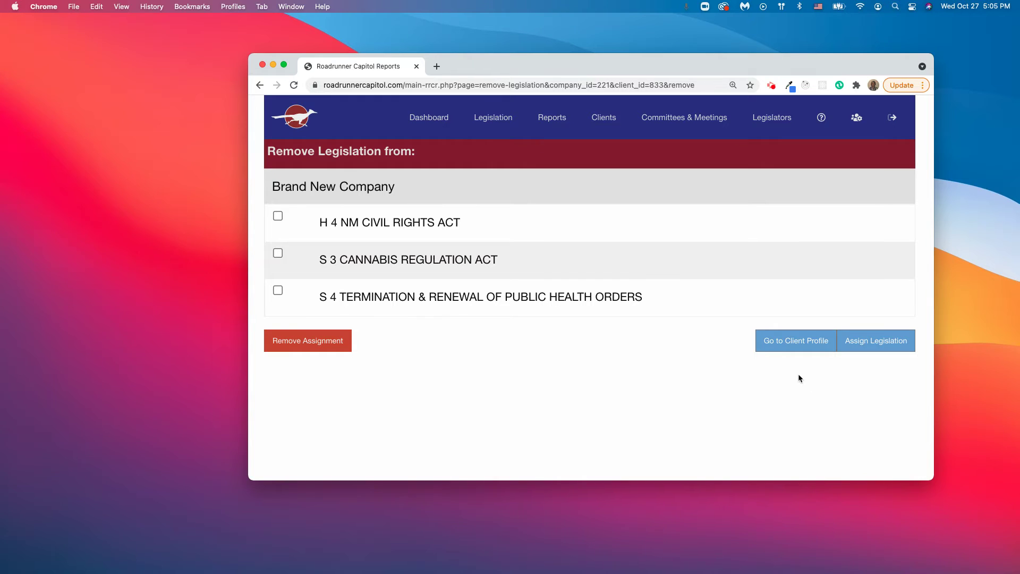
pyautogui.click(791, 342)
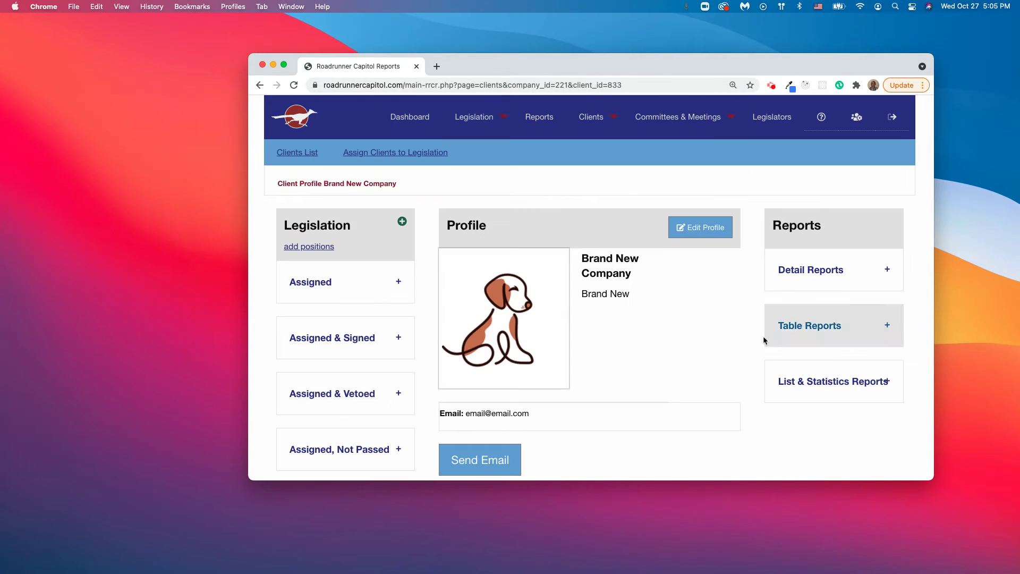
pyautogui.click(325, 285)
pyautogui.scroll(-1, 329, 313)
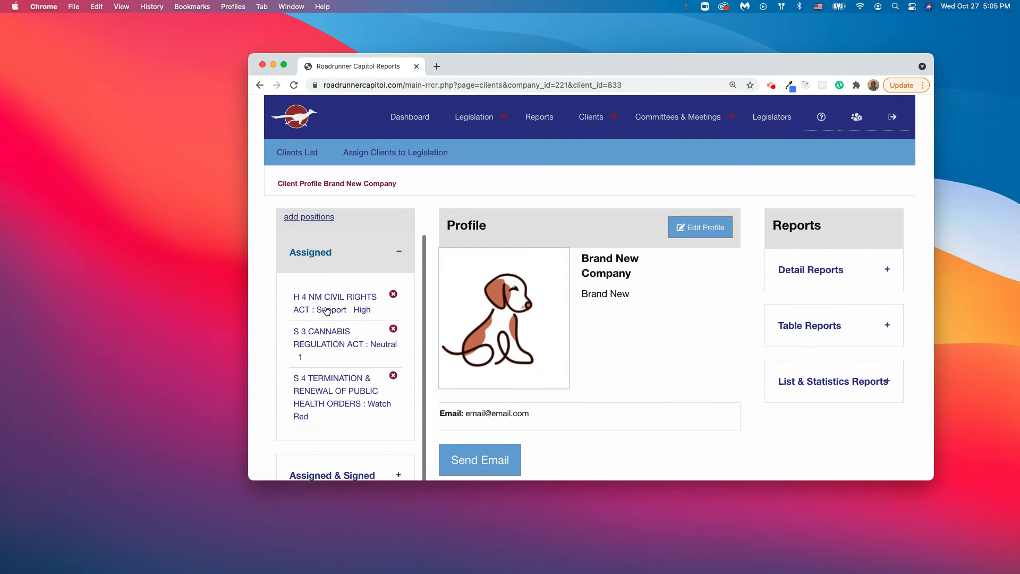
pyautogui.scroll(1, 338, 308)
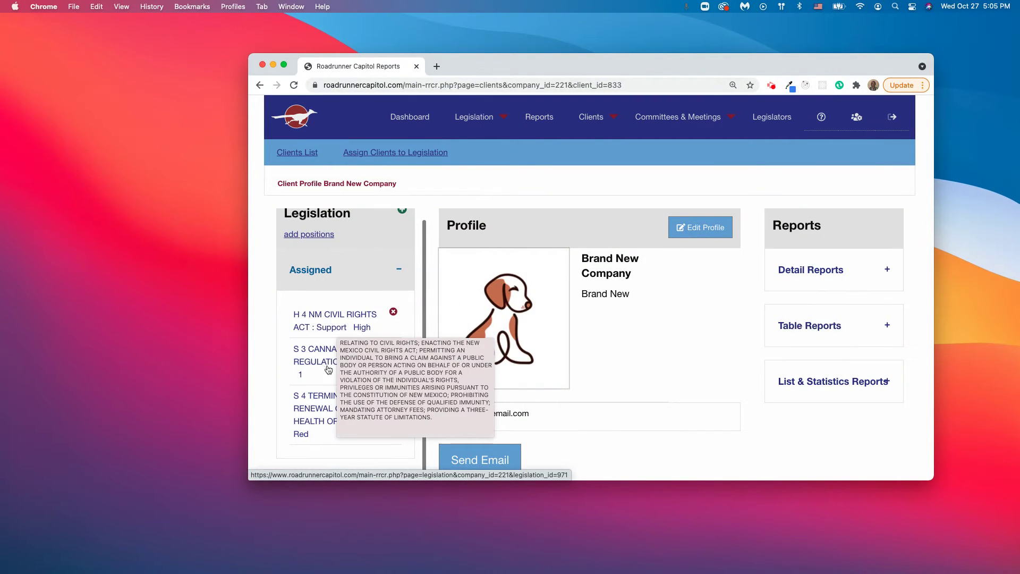
# - Preview the summaries of H 4 NM Civil Rights Act and S 3 Cannabis Regulation Act in the assigned list
pyautogui.moveTo(323, 377)
pyautogui.scroll(-2, 321, 375)
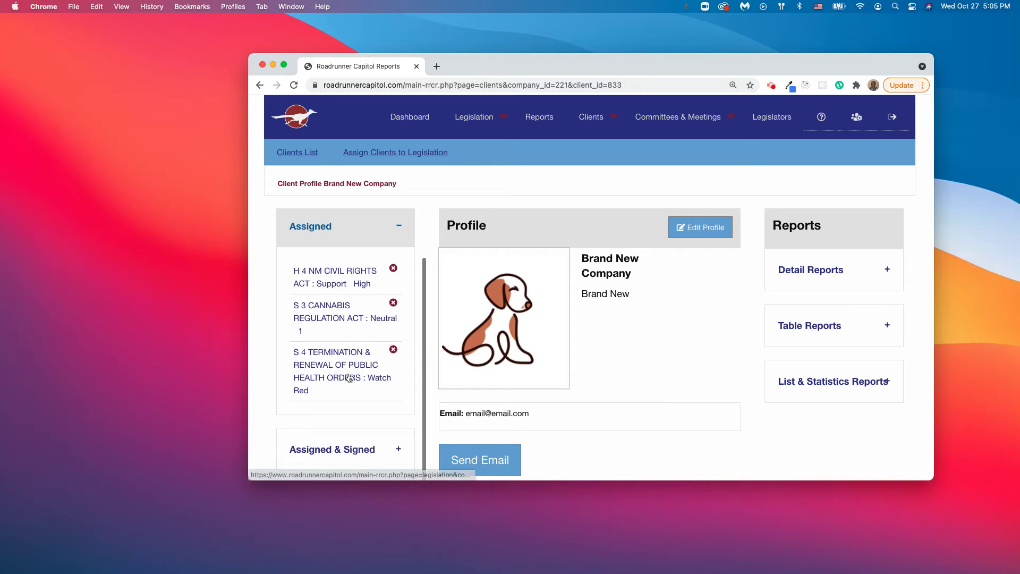
pyautogui.scroll(1, 346, 357)
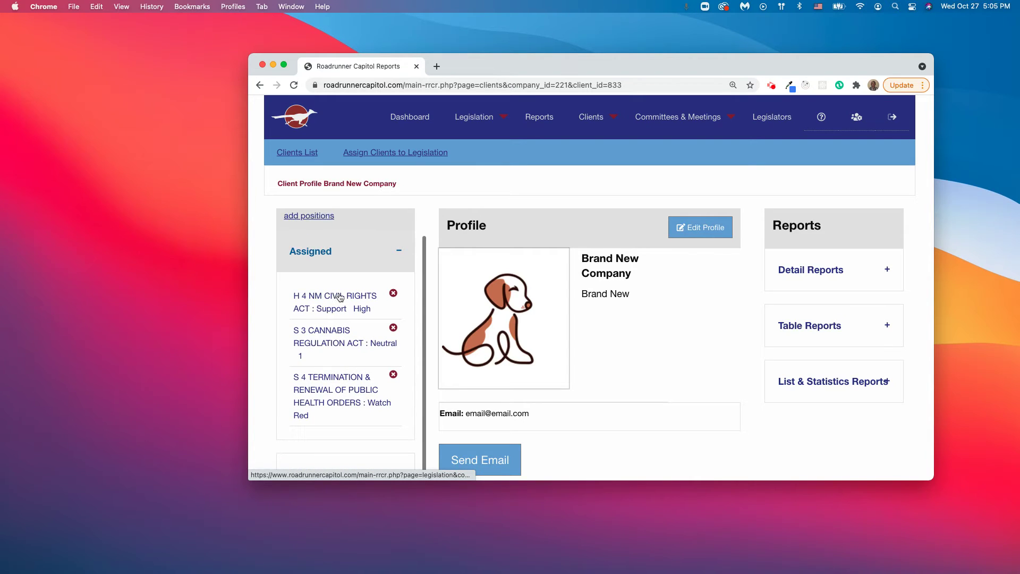
pyautogui.moveTo(336, 298)
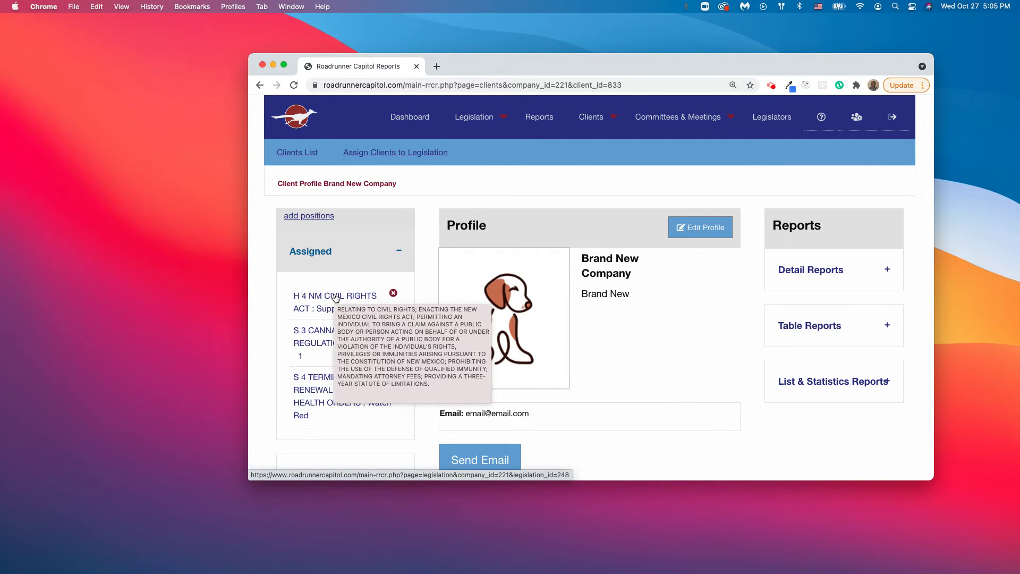
pyautogui.moveTo(318, 332)
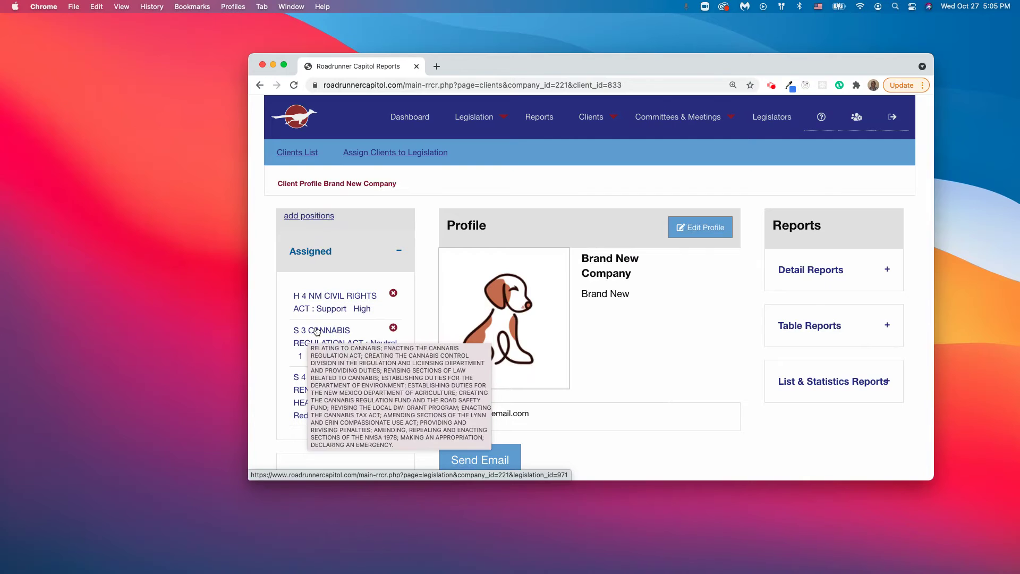
# - Open the legislation detail of H 4 NM Civil Rights Act and check which clients are assigned to it
pyautogui.click(319, 298)
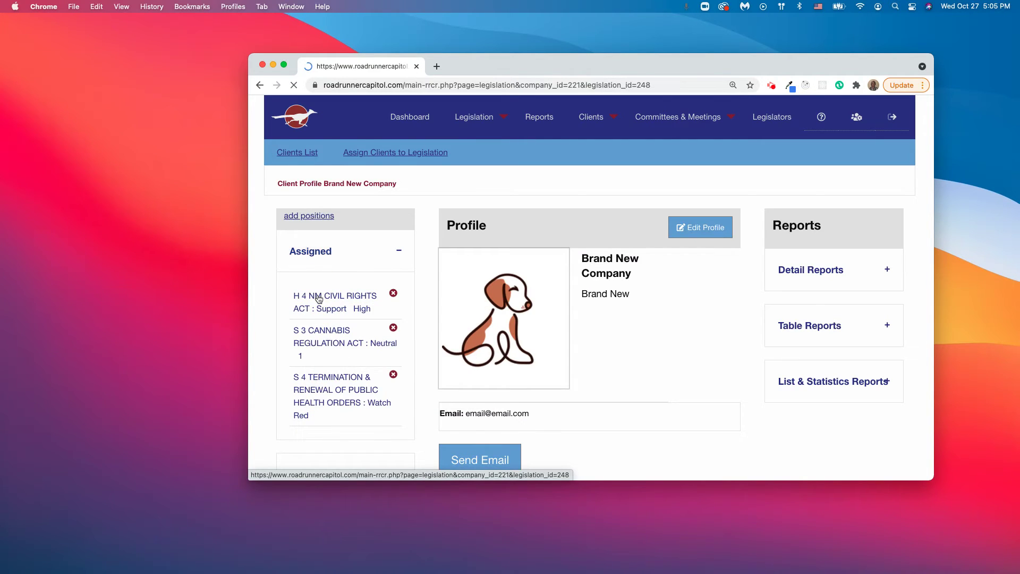
pyautogui.scroll(-10, 584, 365)
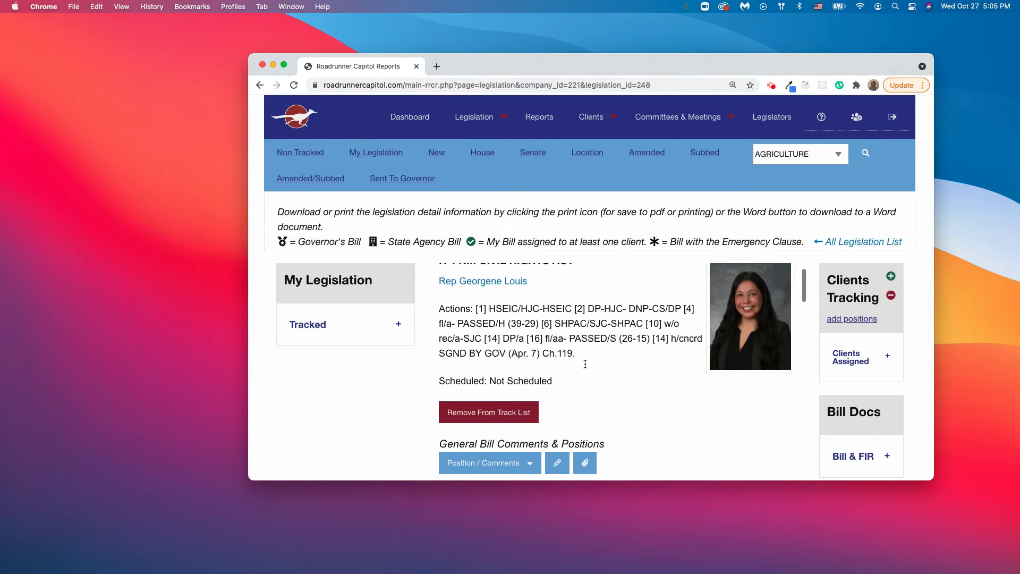
pyautogui.scroll(-3, 585, 366)
pyautogui.scroll(15, 584, 364)
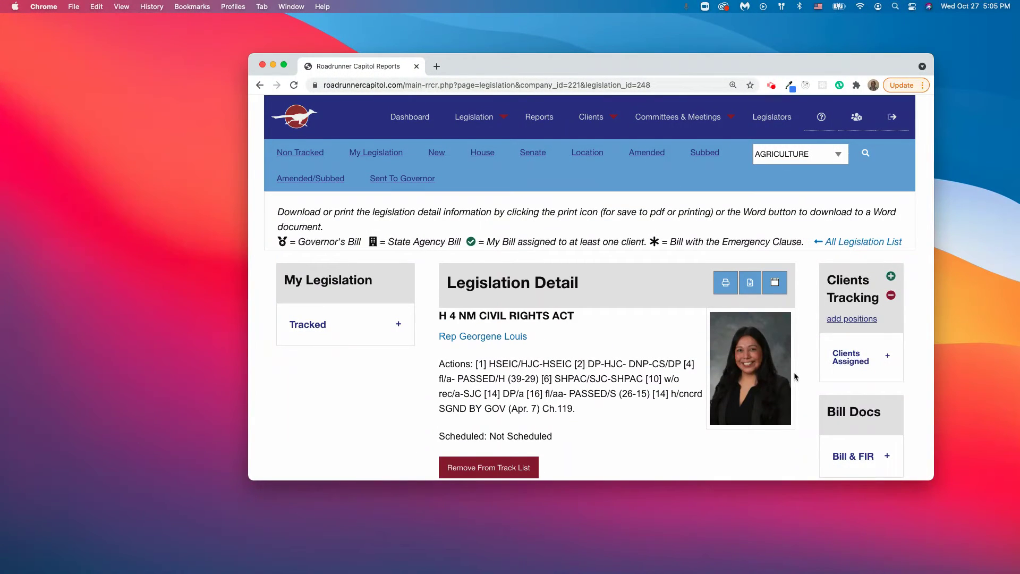
pyautogui.click(850, 360)
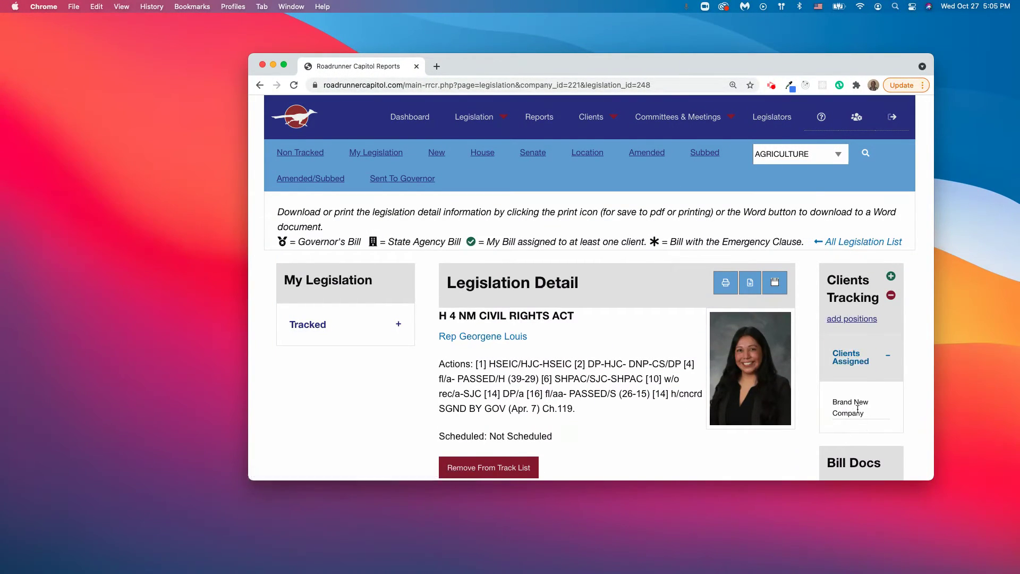
pyautogui.click(852, 366)
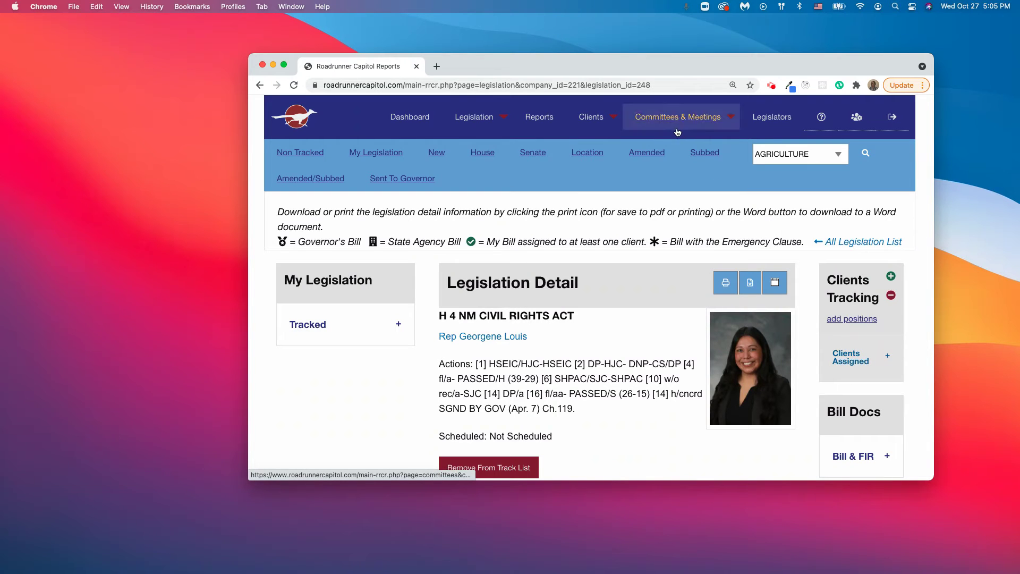
# - Return to the client profile of Brand New Company
pyautogui.click(591, 122)
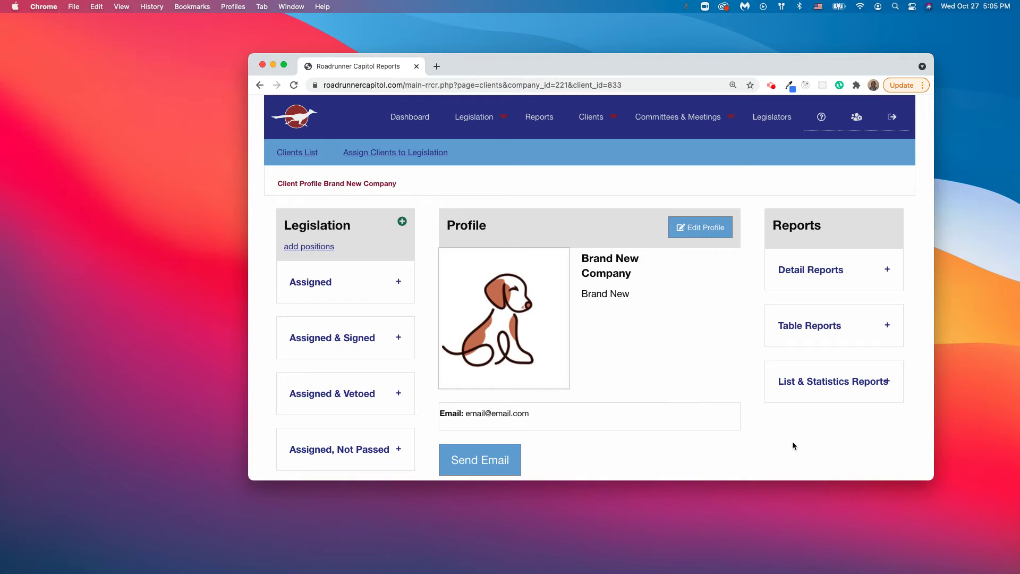
pyautogui.scroll(-2, 792, 441)
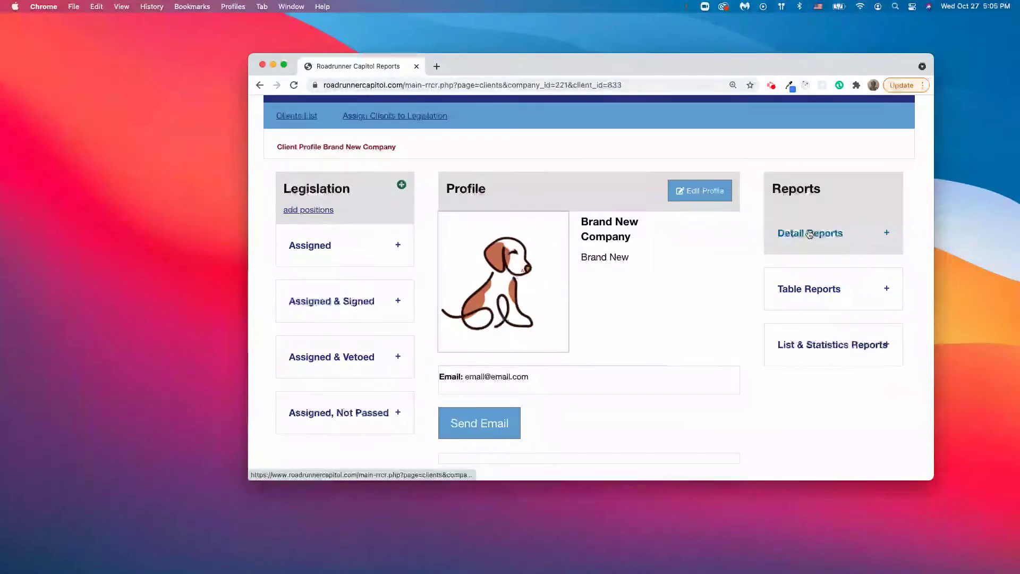
pyautogui.scroll(1, 758, 254)
pyautogui.scroll(1, 757, 250)
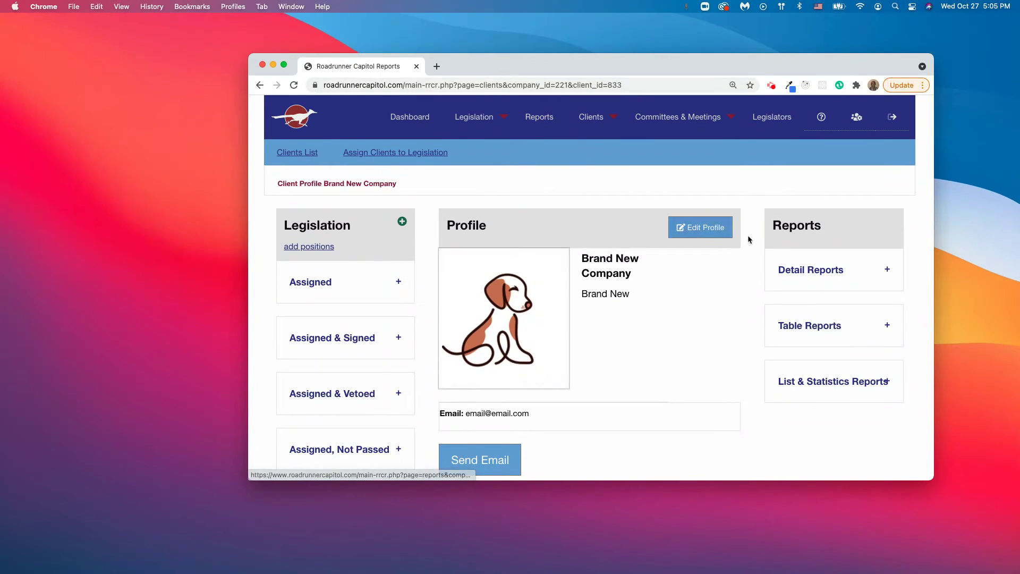
# - Look through the detail, table, and list and statistics report options available for the client
pyautogui.click(805, 273)
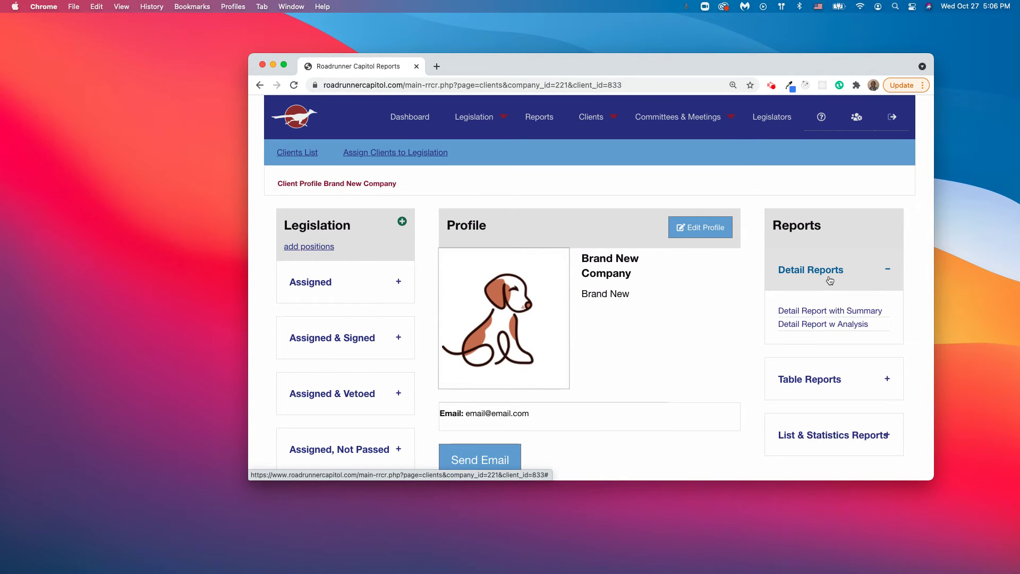
pyautogui.click(814, 270)
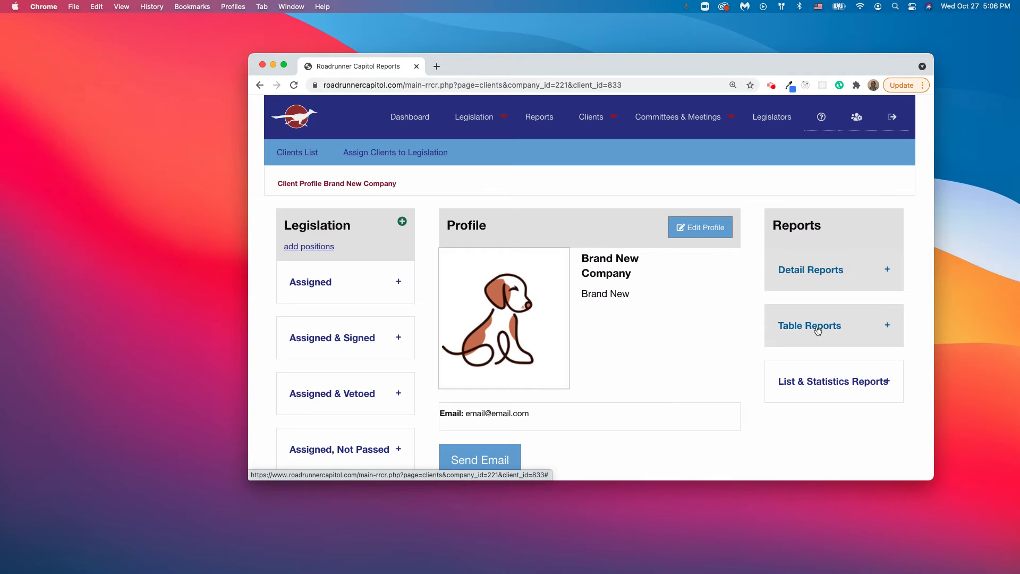
pyautogui.click(818, 325)
pyautogui.click(818, 326)
pyautogui.click(832, 385)
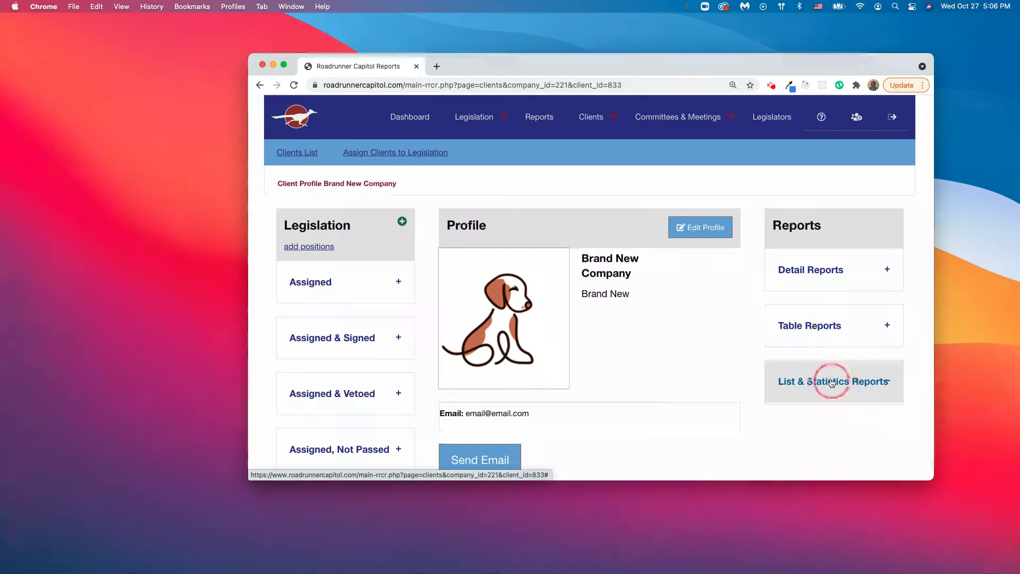
pyautogui.scroll(-1, 831, 380)
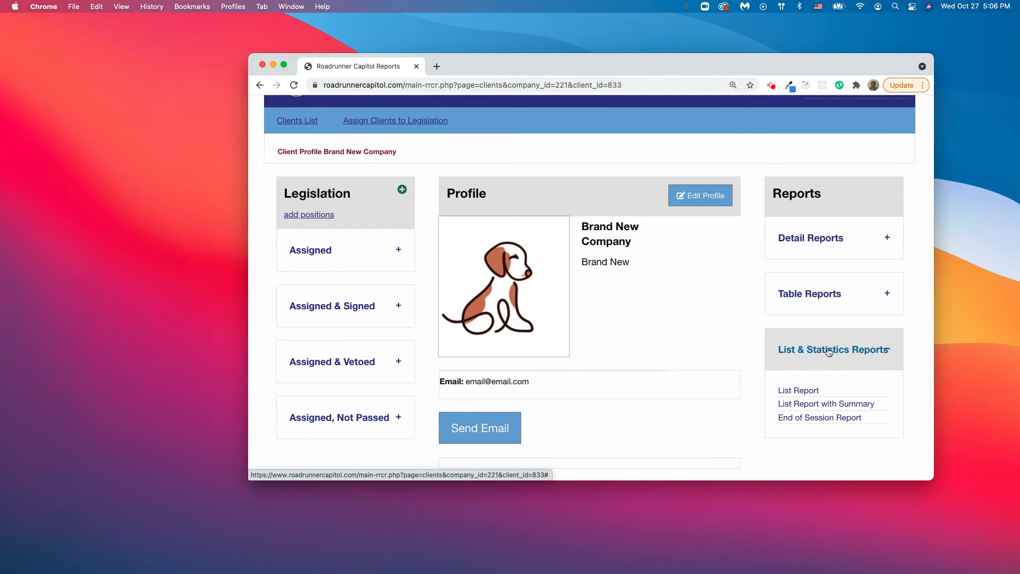
pyautogui.click(825, 353)
pyautogui.click(820, 295)
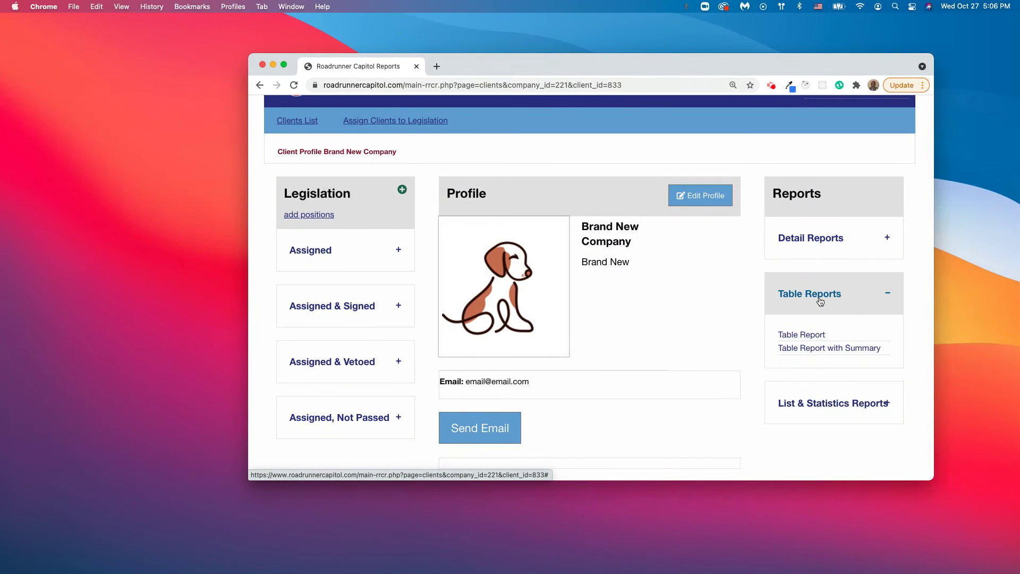
pyautogui.click(824, 247)
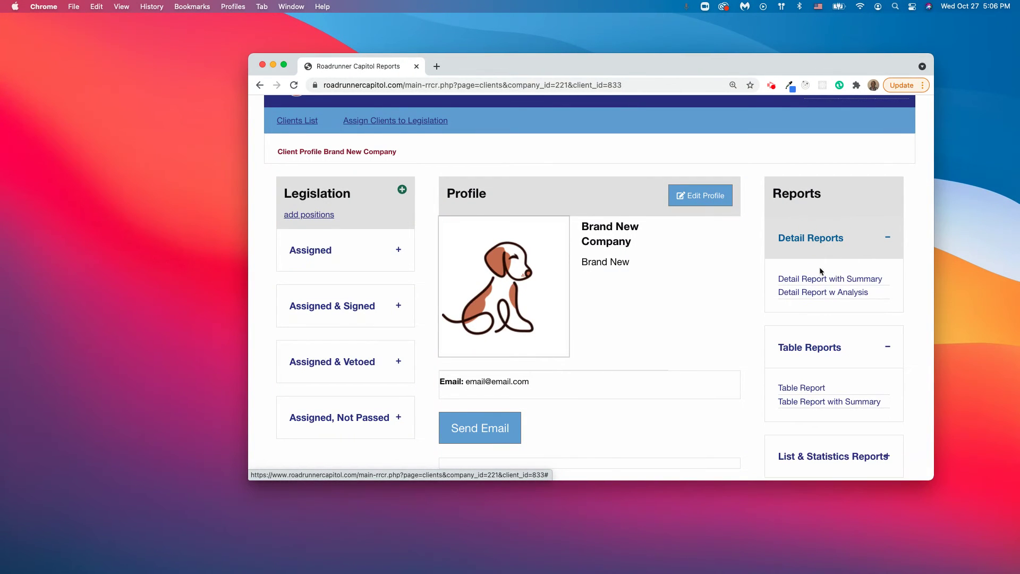
# - Open the client's Table Report without summary and review the positions and priorities of the tracked bills
pyautogui.click(792, 388)
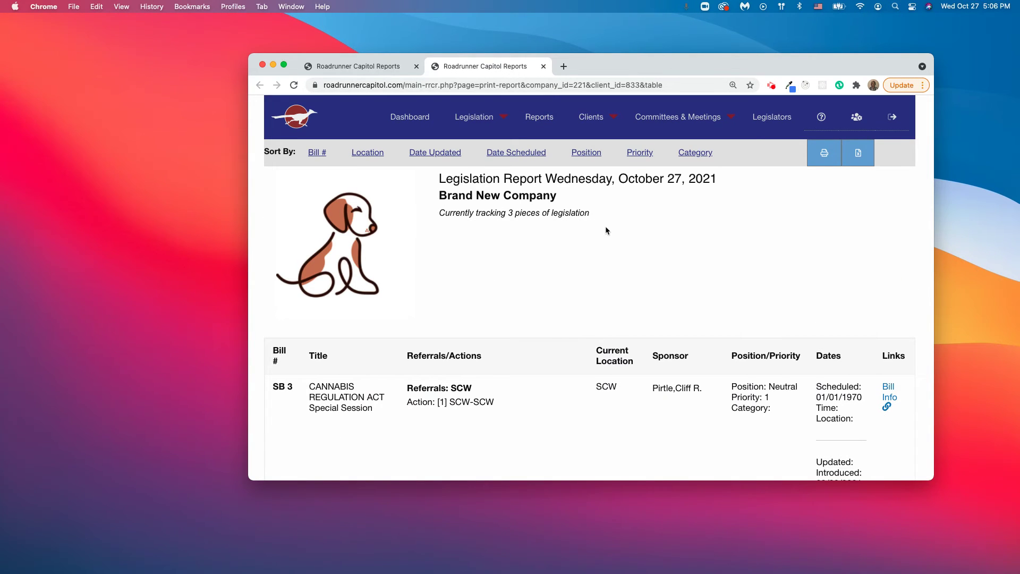
pyautogui.scroll(-1, 605, 229)
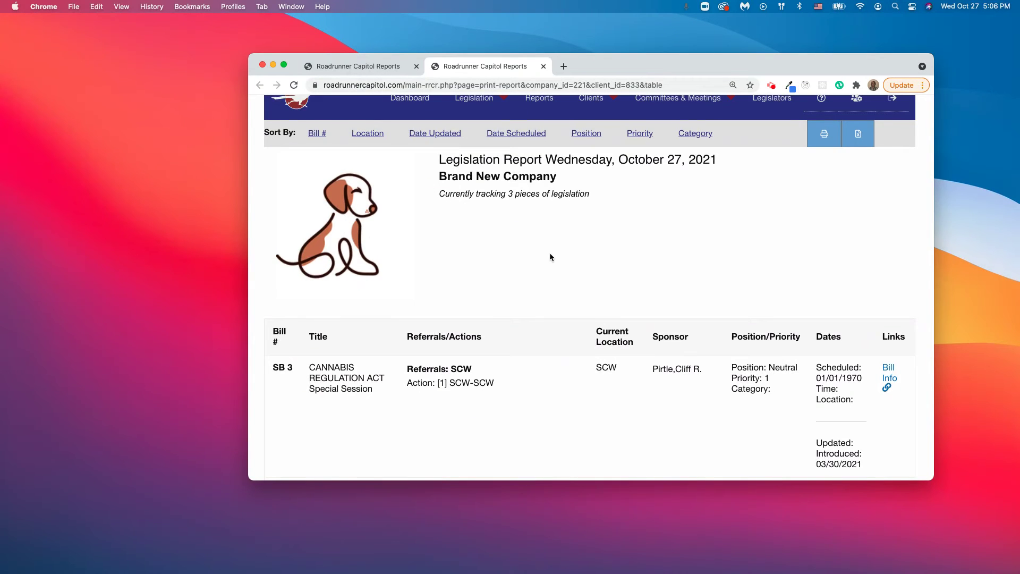
pyautogui.scroll(-5, 550, 257)
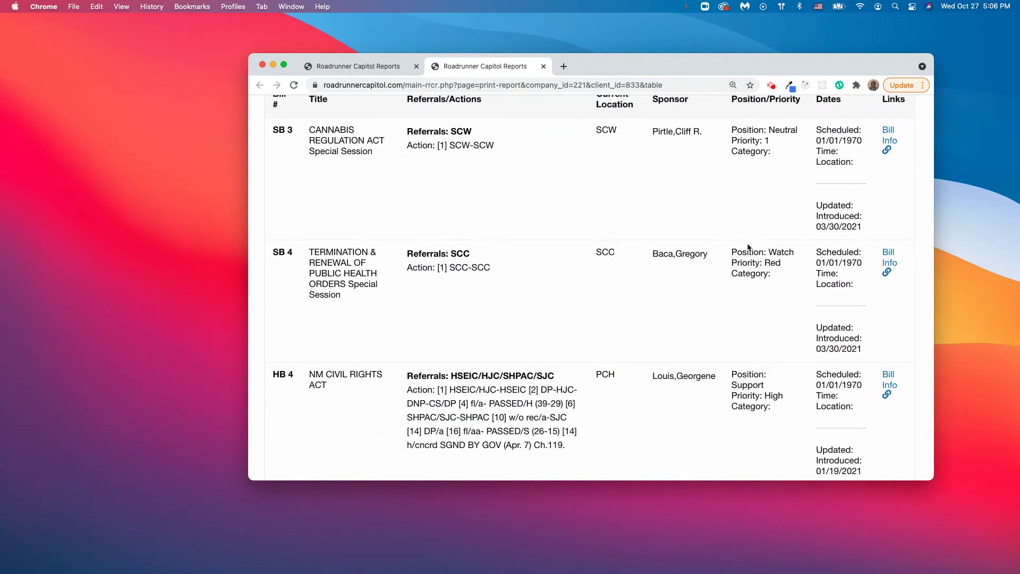
# - Preview the printout of Brand New Company's table report, then cancel without printing
pyautogui.scroll(3, 683, 288)
pyautogui.scroll(3, 683, 288)
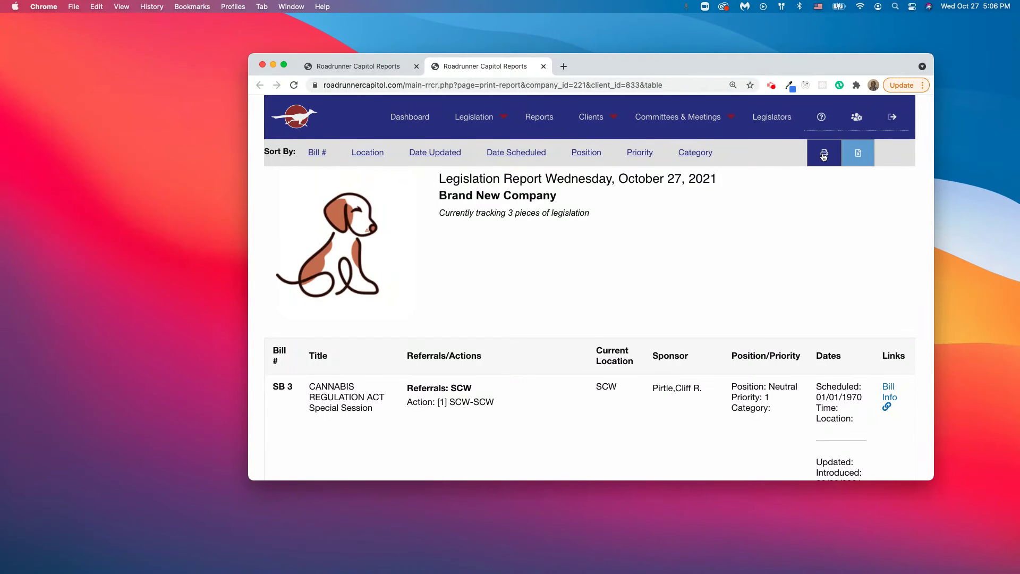
pyautogui.click(824, 153)
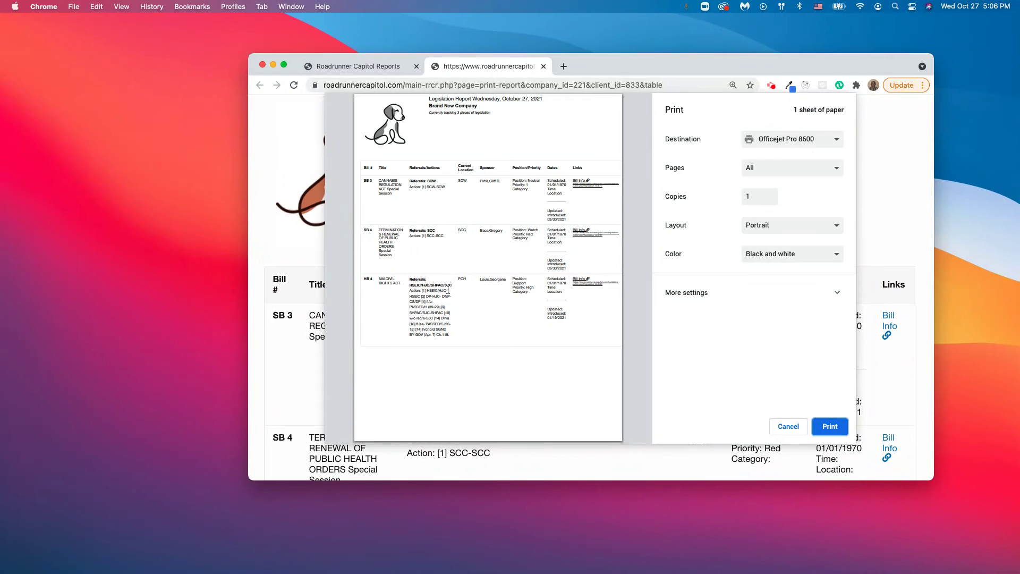
pyautogui.click(784, 426)
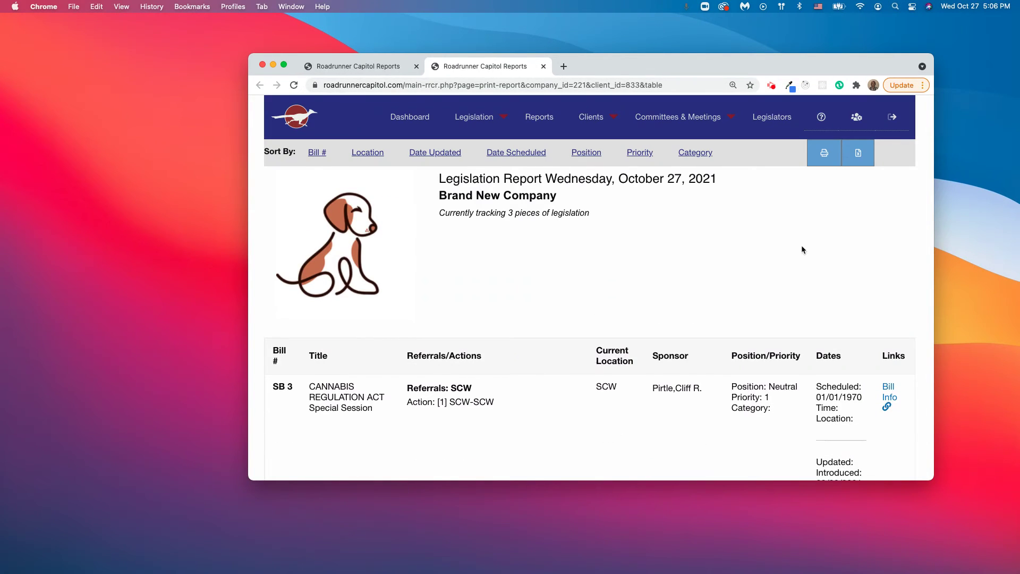
# - Export the client's legislation report to a spreadsheet and open the downloaded file in Excel despite the format alert
pyautogui.click(860, 155)
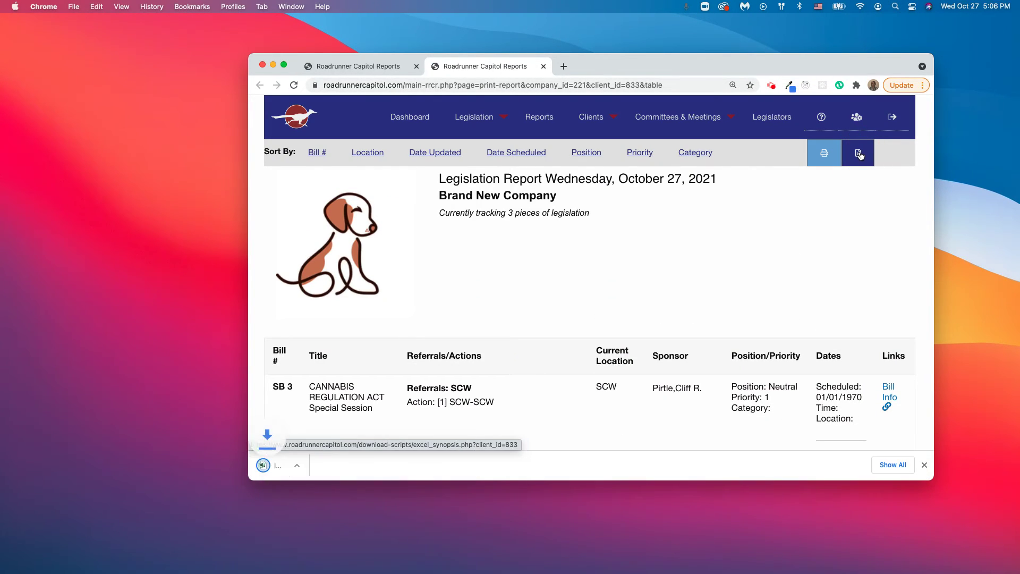
pyautogui.click(296, 466)
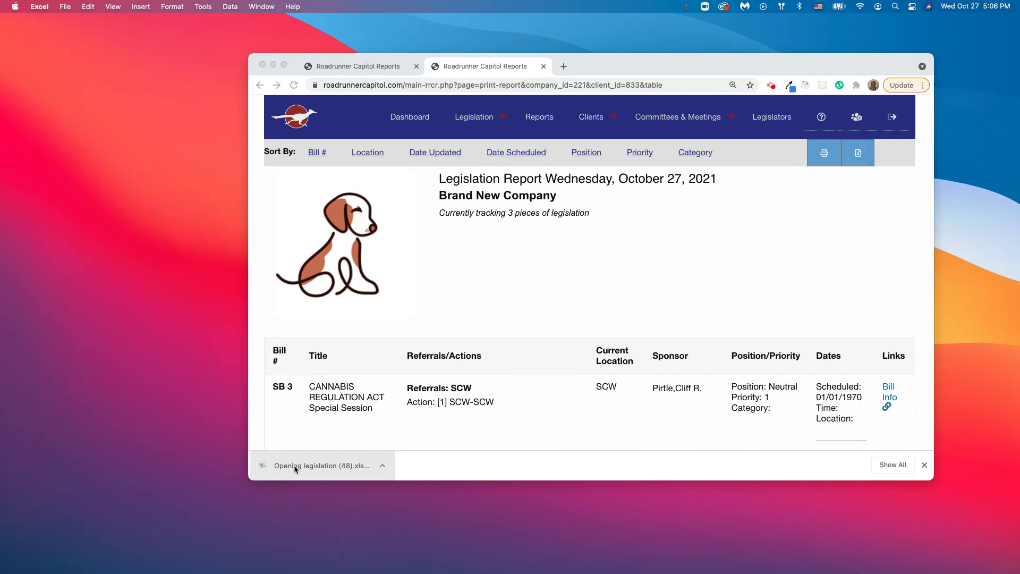
pyautogui.click(476, 240)
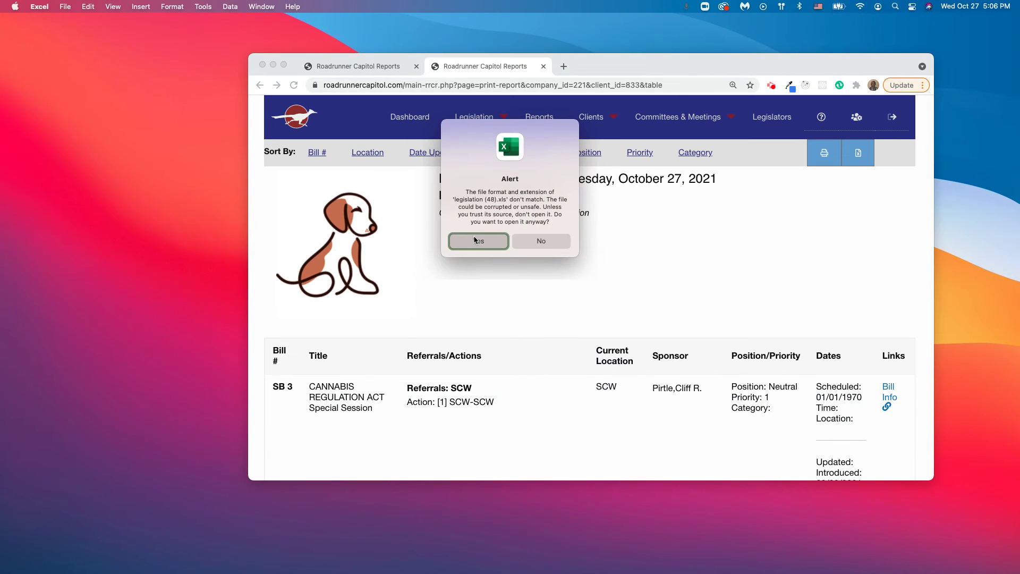
# - Review the exported legislation spreadsheet's columns from title and synopsis through notes and bill links, then close the workbook
pyautogui.moveTo(1019, 64); pyautogui.dragTo(607, 93)
pyautogui.hscroll(3, 653, 245)
pyautogui.hscroll(5, 654, 245)
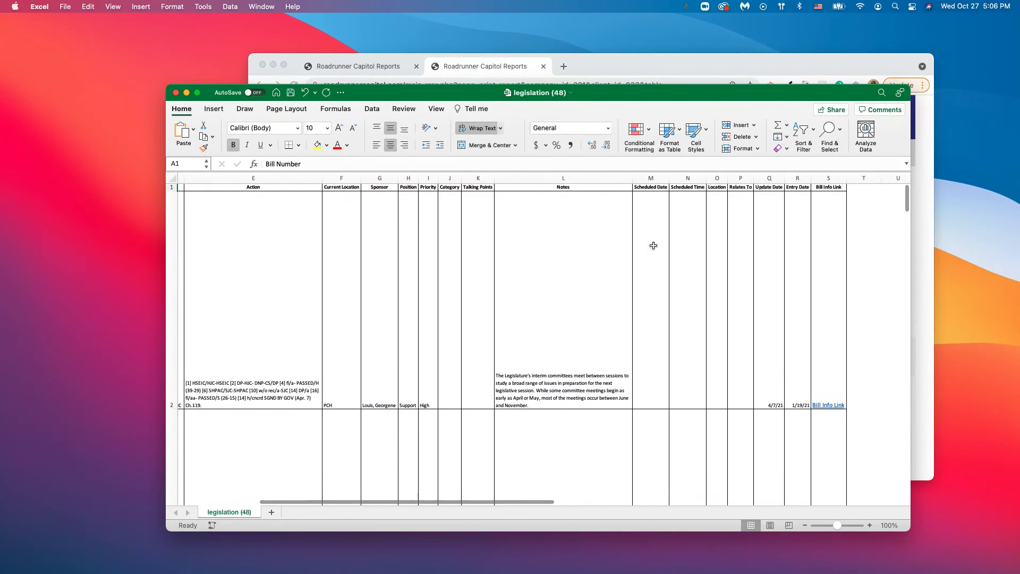
pyautogui.hscroll(-5, 654, 245)
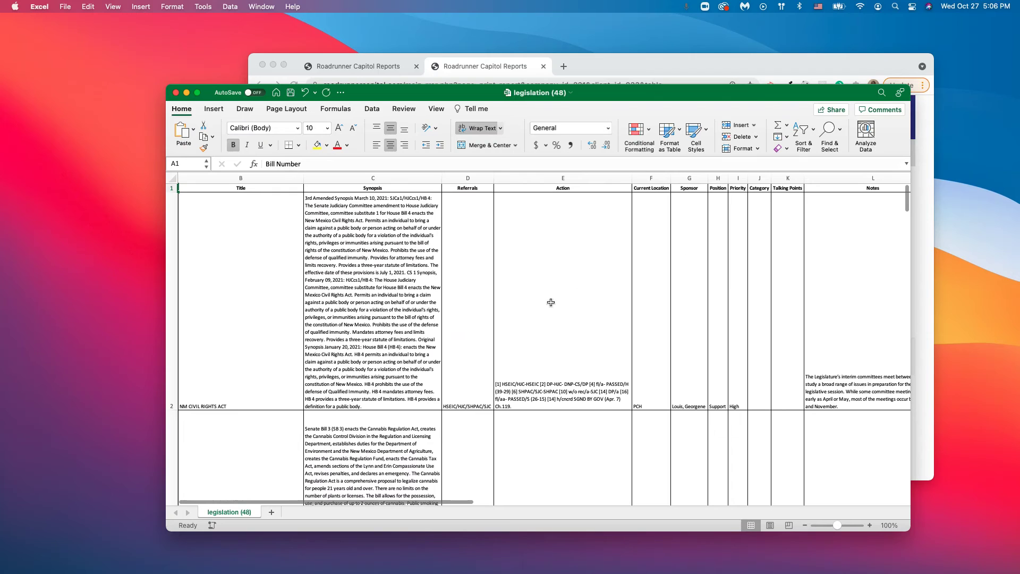
pyautogui.click(176, 93)
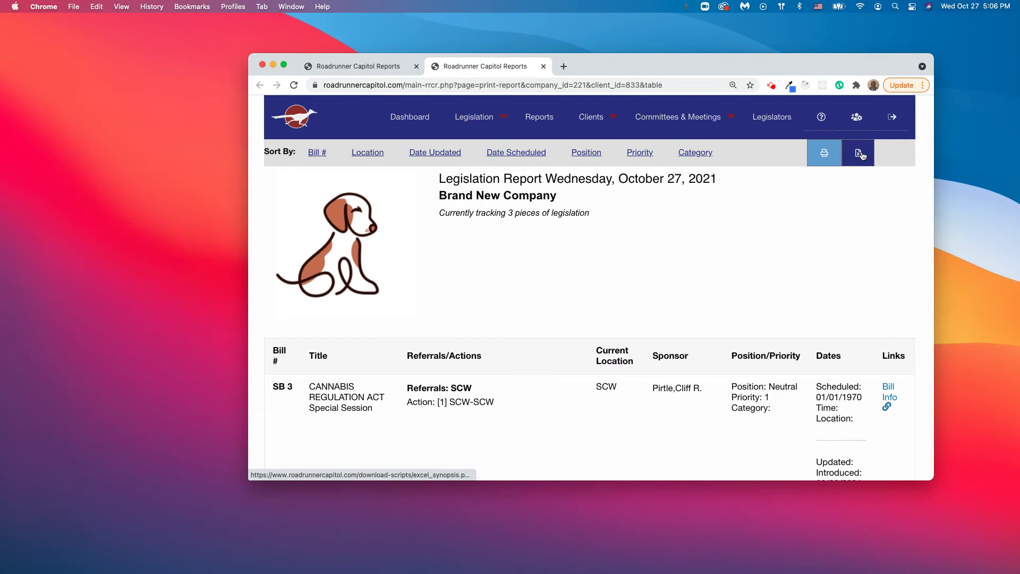
# - Check the Bill Info links in the table report and in its print preview, then cancel printing
pyautogui.scroll(-3, 707, 249)
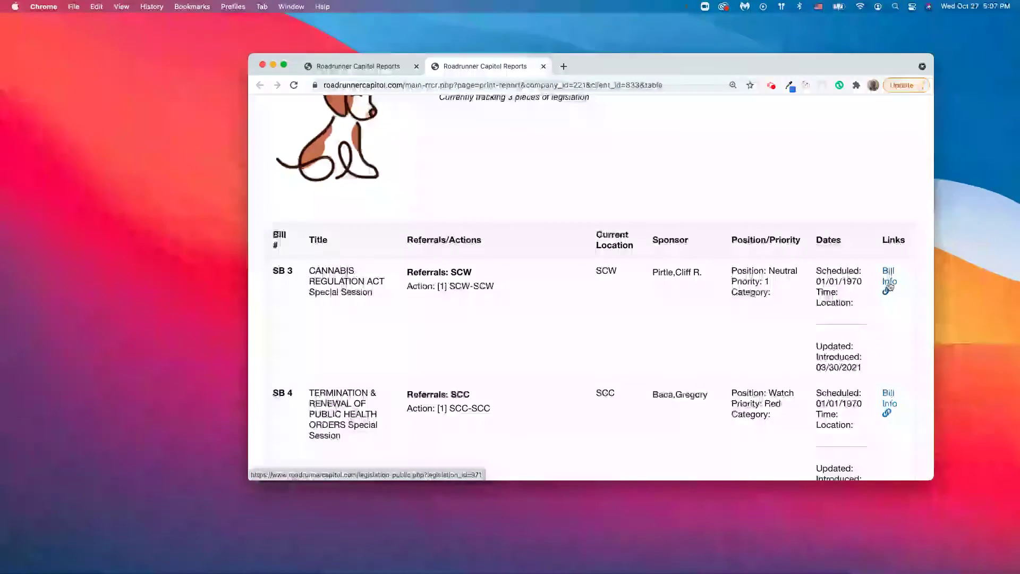
pyautogui.scroll(1, 885, 286)
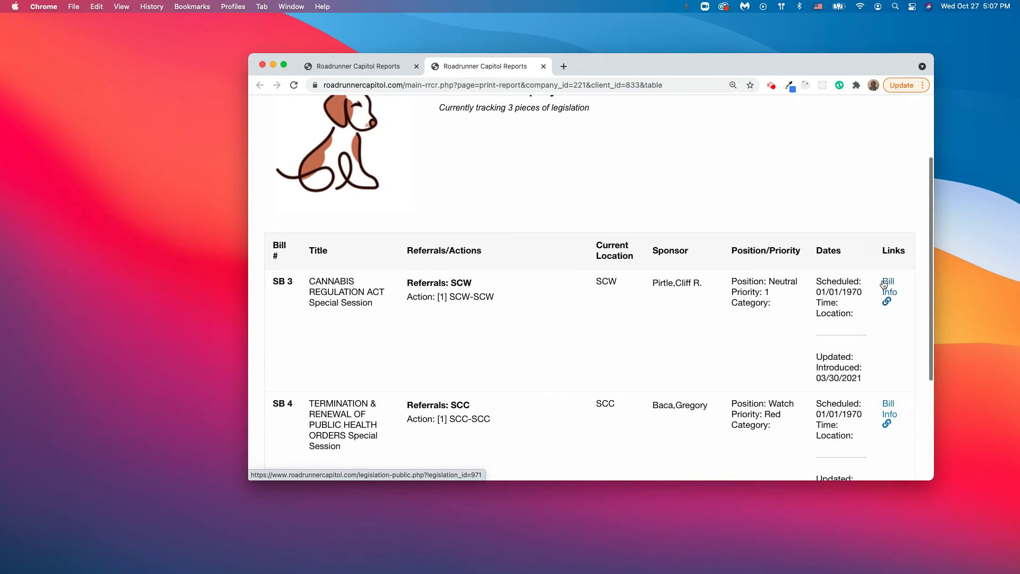
pyautogui.scroll(-1, 884, 286)
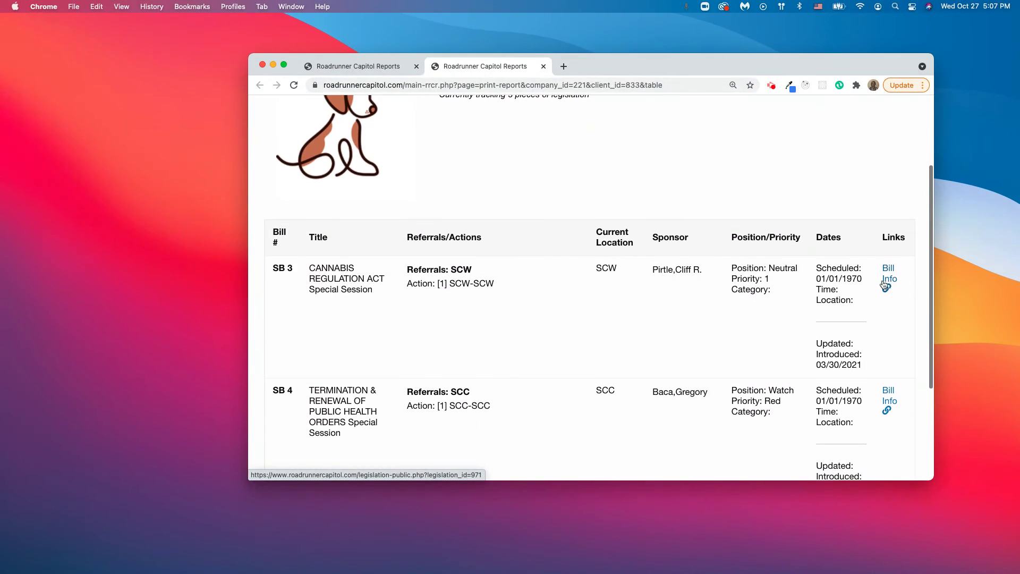
pyautogui.scroll(5, 859, 246)
pyautogui.click(824, 152)
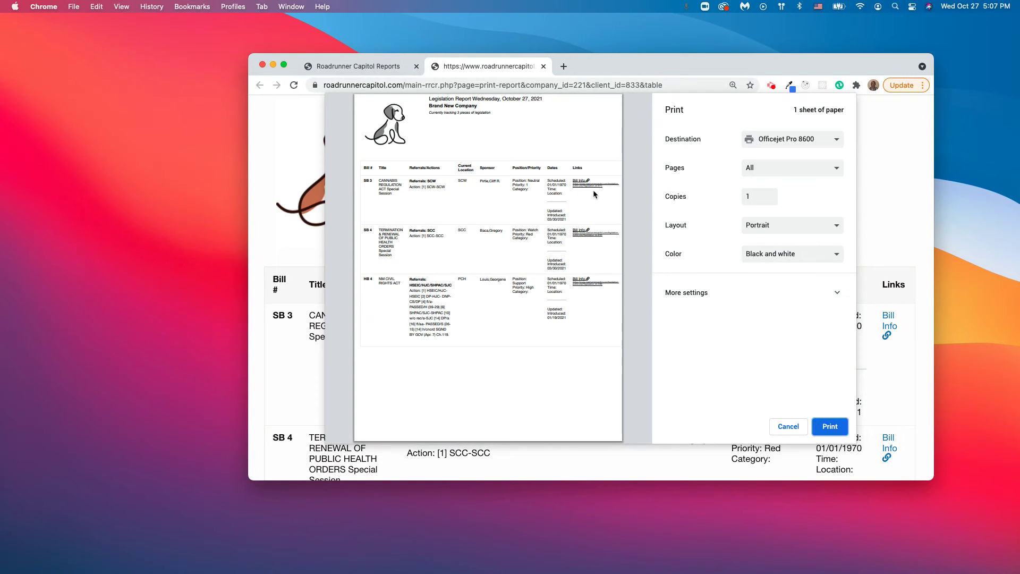
pyautogui.click(788, 427)
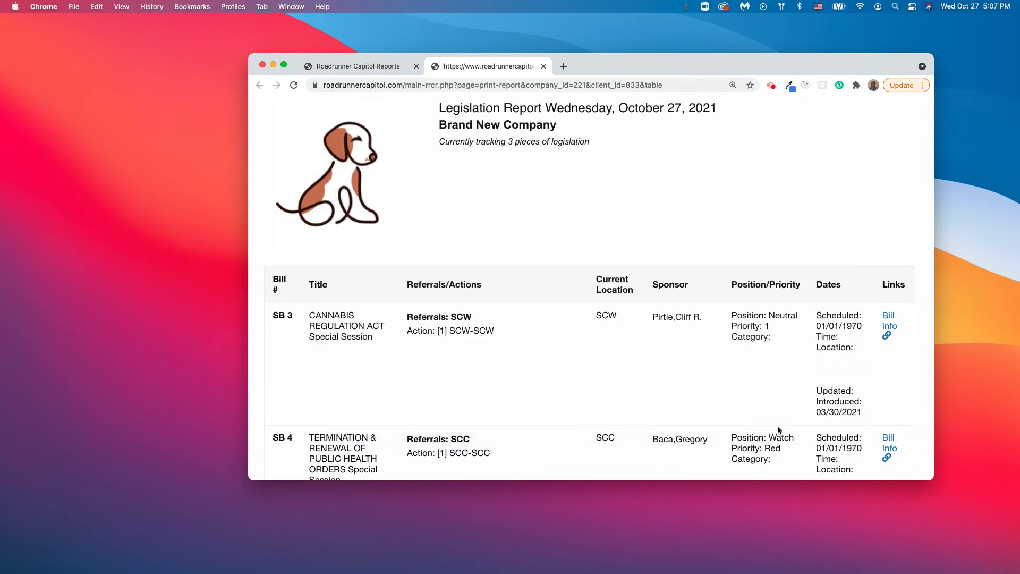
# - Open the Bill Info page of SB 3 Cannabis Regulation Act from the report and look over its summary
pyautogui.scroll(-1, 689, 278)
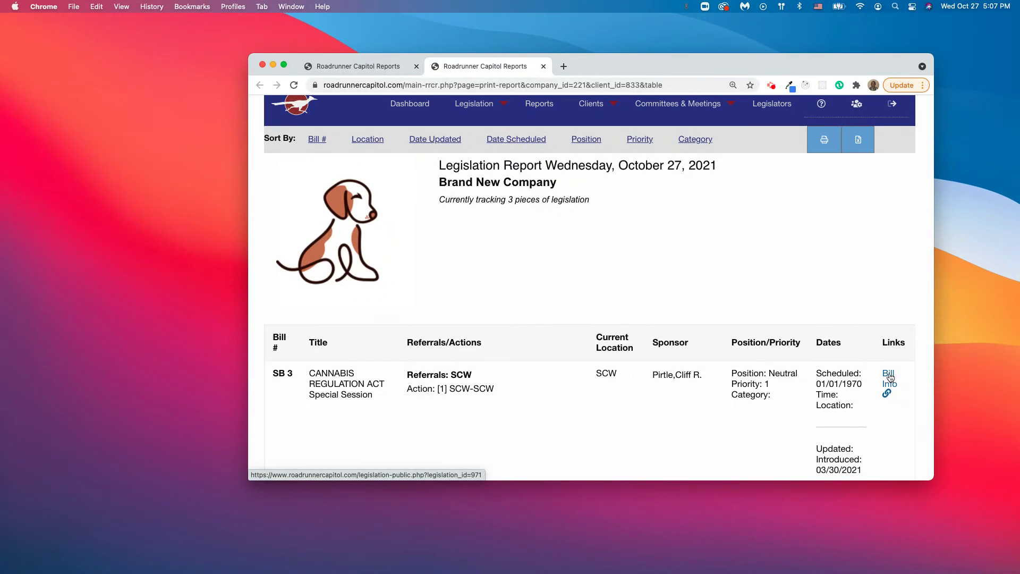
pyautogui.click(888, 375)
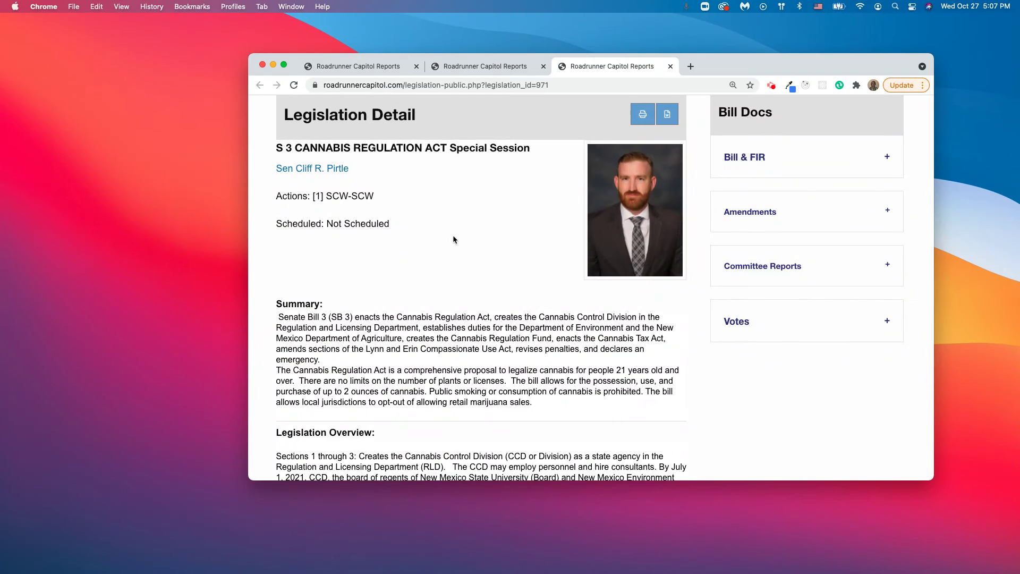
pyautogui.scroll(-3, 456, 236)
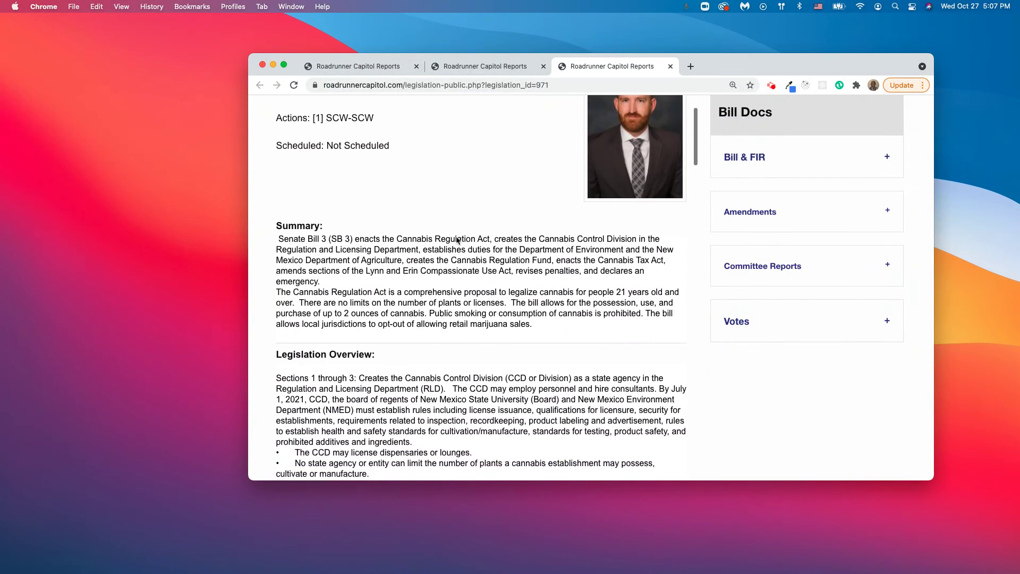
pyautogui.scroll(3, 456, 240)
# - Examine the bill documents of S 3 under Bill & FIR, Amendments, Committee Reports and Votes
pyautogui.click(744, 156)
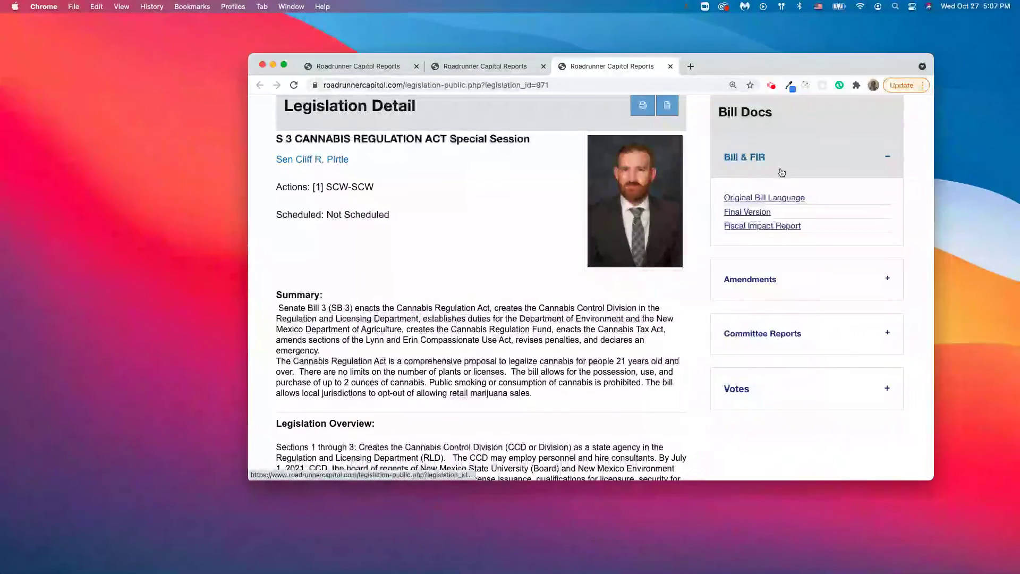
pyautogui.click(767, 282)
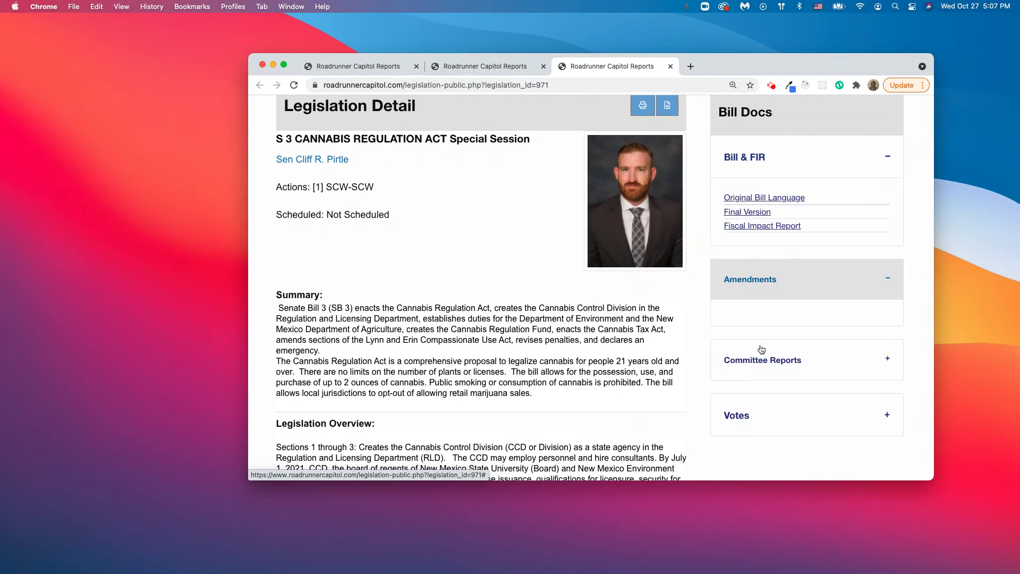
pyautogui.click(758, 361)
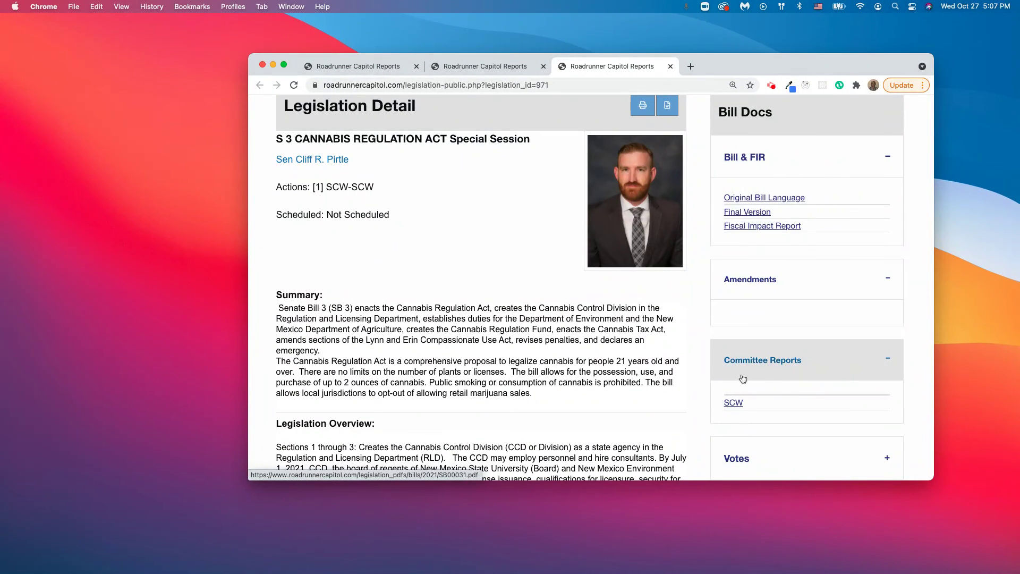
pyautogui.scroll(-1, 749, 375)
pyautogui.click(747, 445)
pyautogui.scroll(-2, 757, 441)
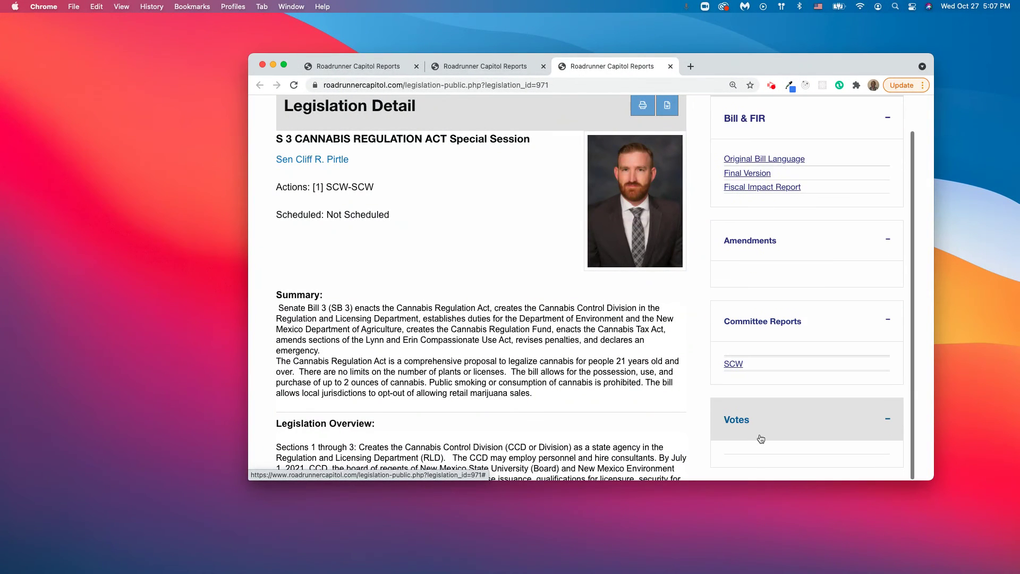
pyautogui.click(744, 421)
pyautogui.click(751, 330)
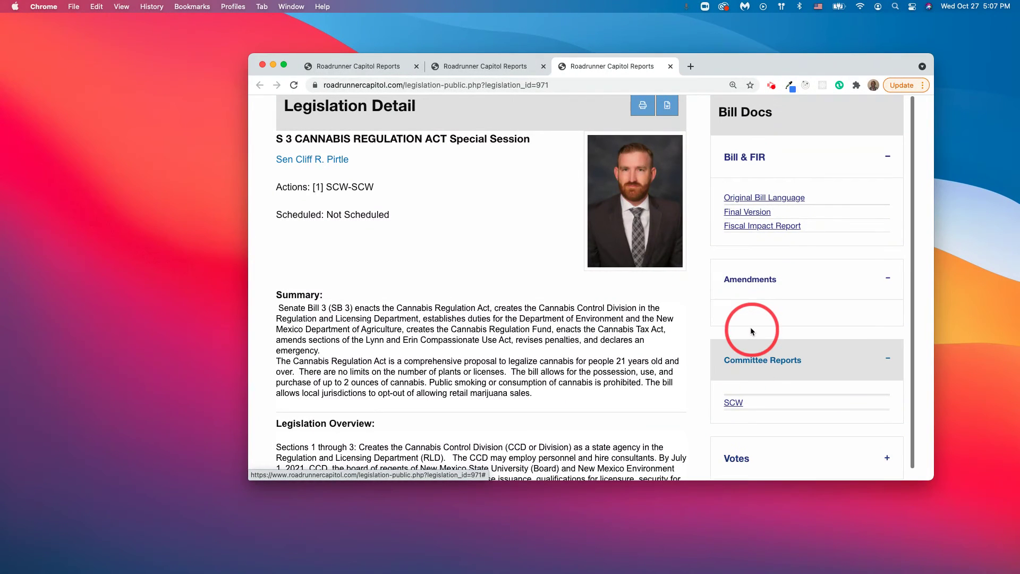
# - Read through the S 3 legislation detail, from the summary down through the legislation overview
pyautogui.scroll(2, 526, 239)
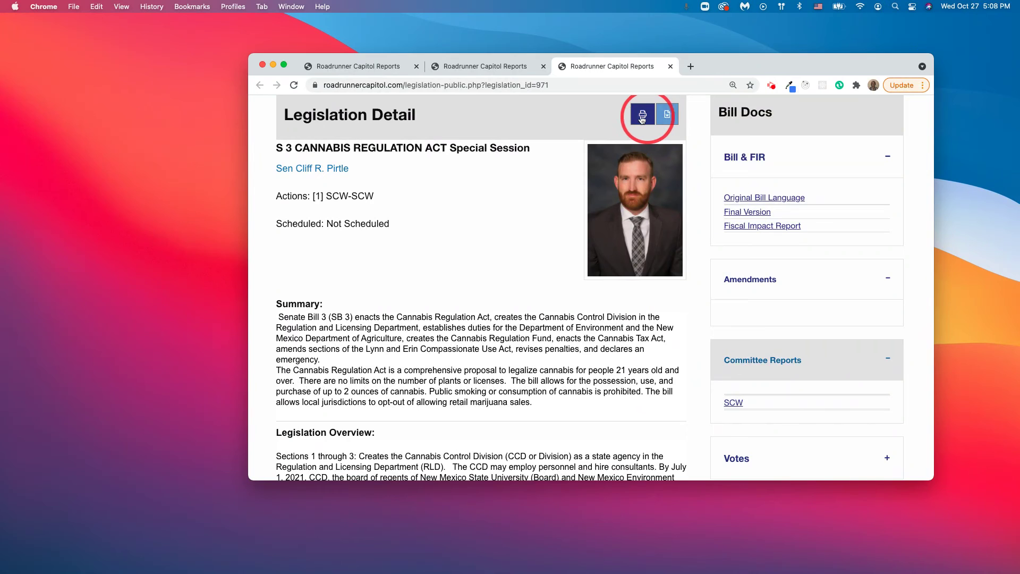
pyautogui.scroll(-2, 495, 222)
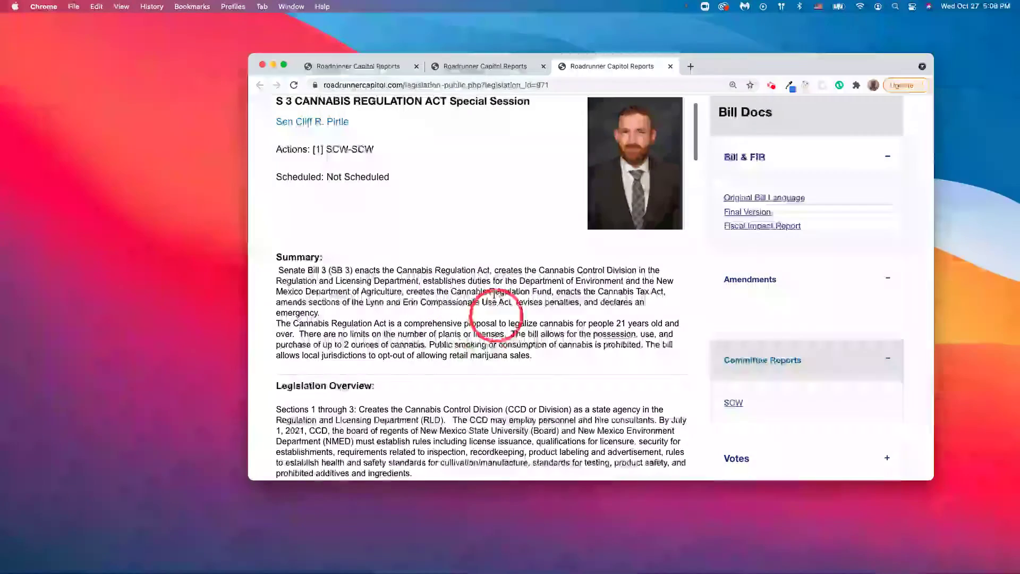
pyautogui.scroll(2, 484, 286)
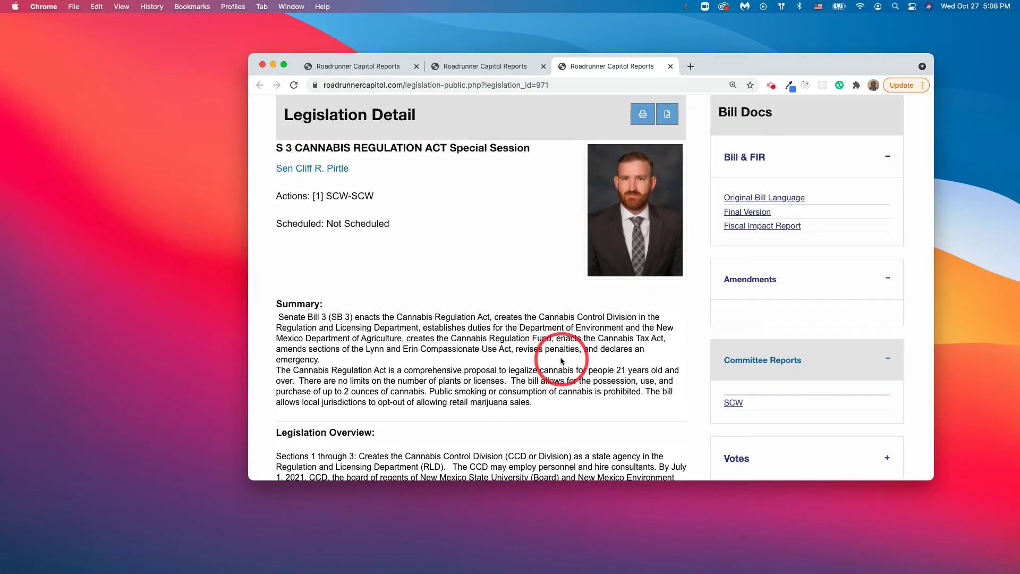
pyautogui.scroll(-8, 503, 329)
pyautogui.scroll(-4, 503, 328)
pyautogui.scroll(12, 502, 325)
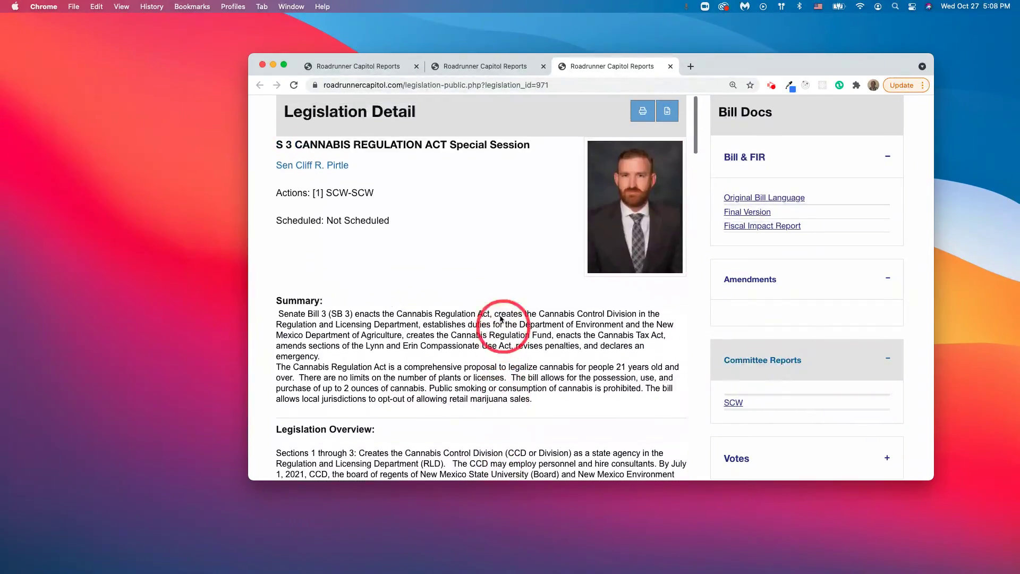
# - Return to the client's table report, export it to a spreadsheet again and open the new download in Excel
pyautogui.click(479, 67)
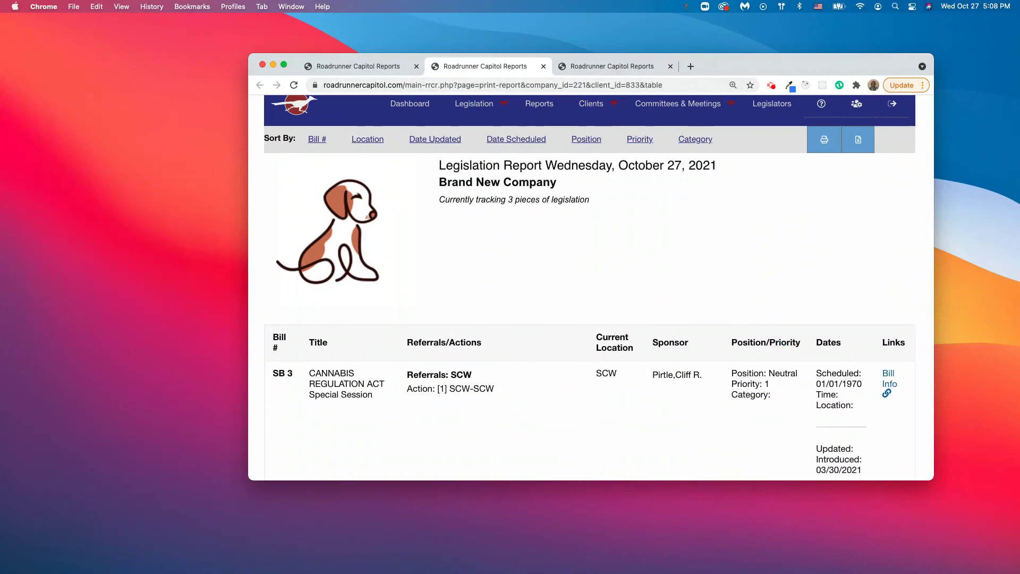
pyautogui.click(858, 139)
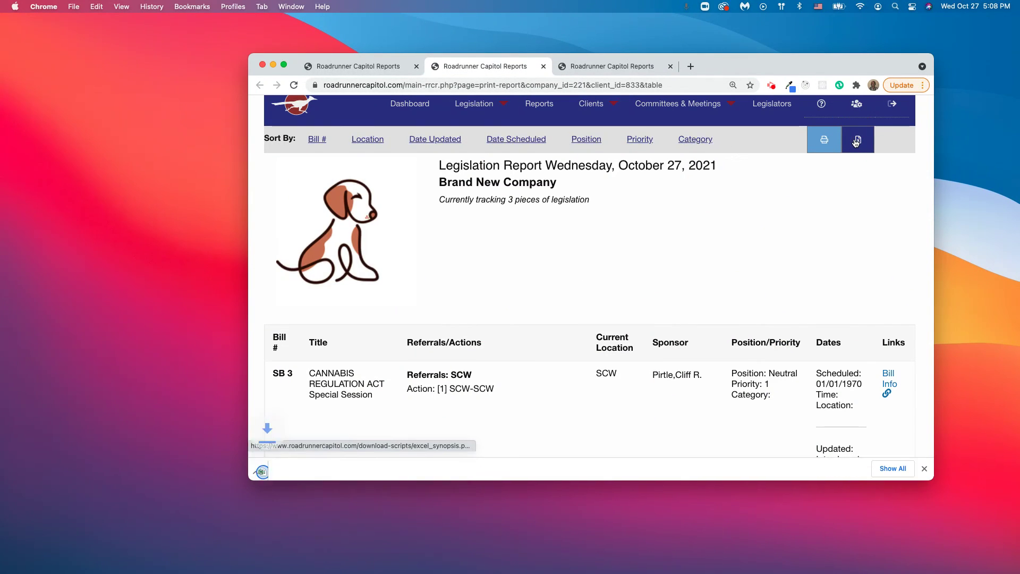
pyautogui.click(297, 466)
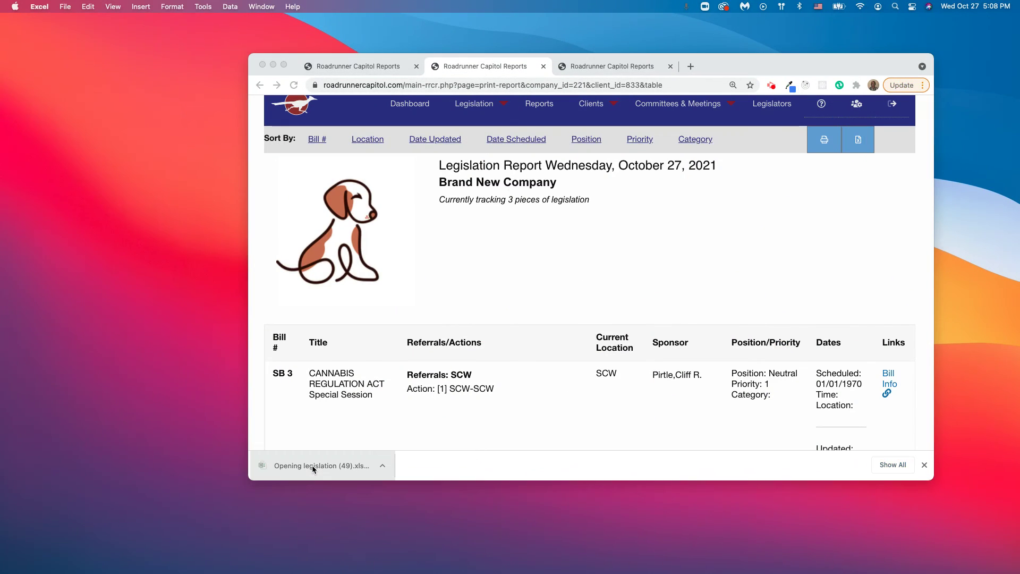
pyautogui.click(488, 243)
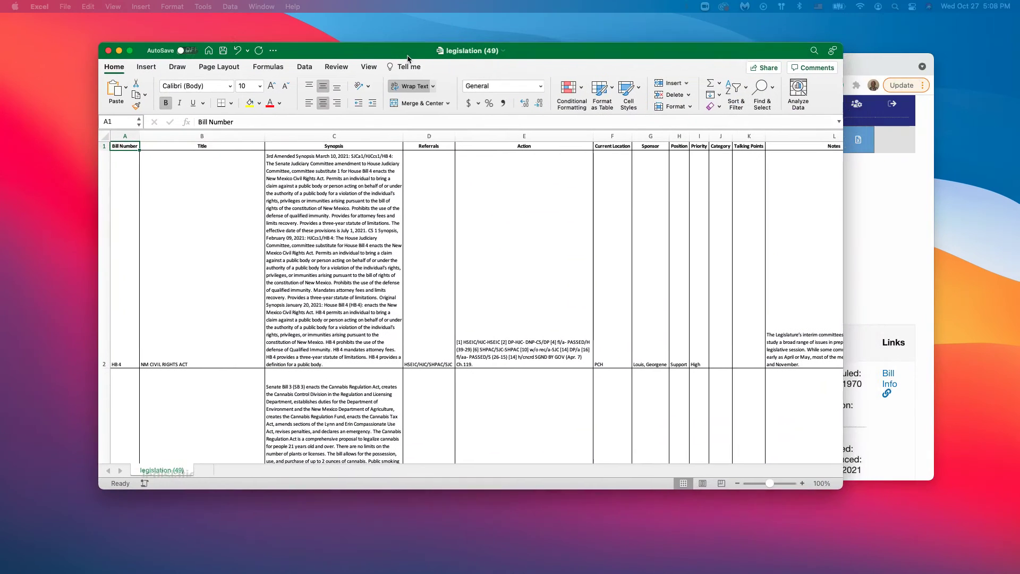
# - Inspect the Bill Info Link column for HB 4 in the exported spreadsheet, then close the workbook and return to the report
pyautogui.hscroll(6, 645, 228)
pyautogui.hscroll(8, 450, 330)
pyautogui.hscroll(-3, 398, 330)
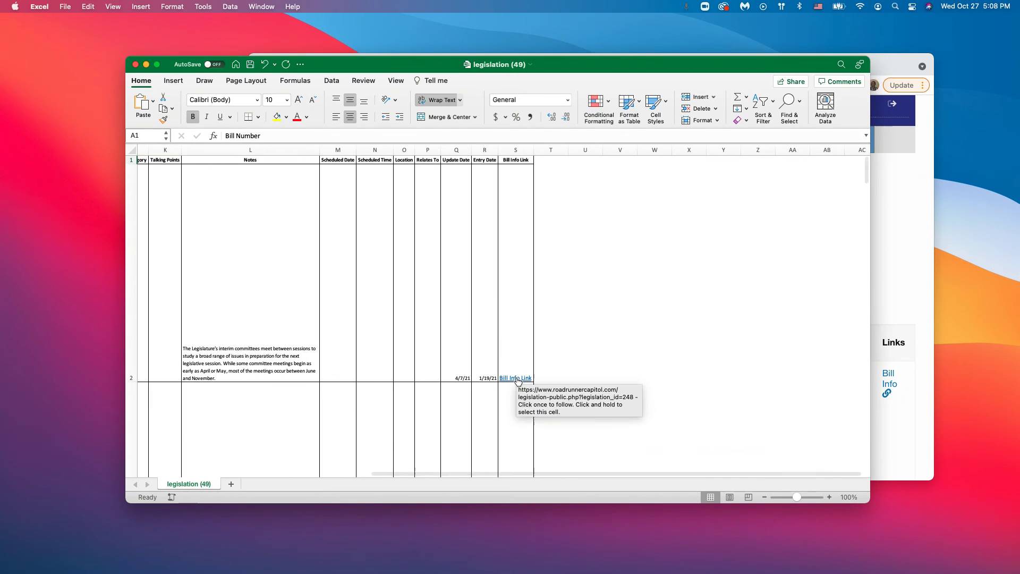
pyautogui.hscroll(1, 519, 382)
pyautogui.hscroll(-1, 521, 390)
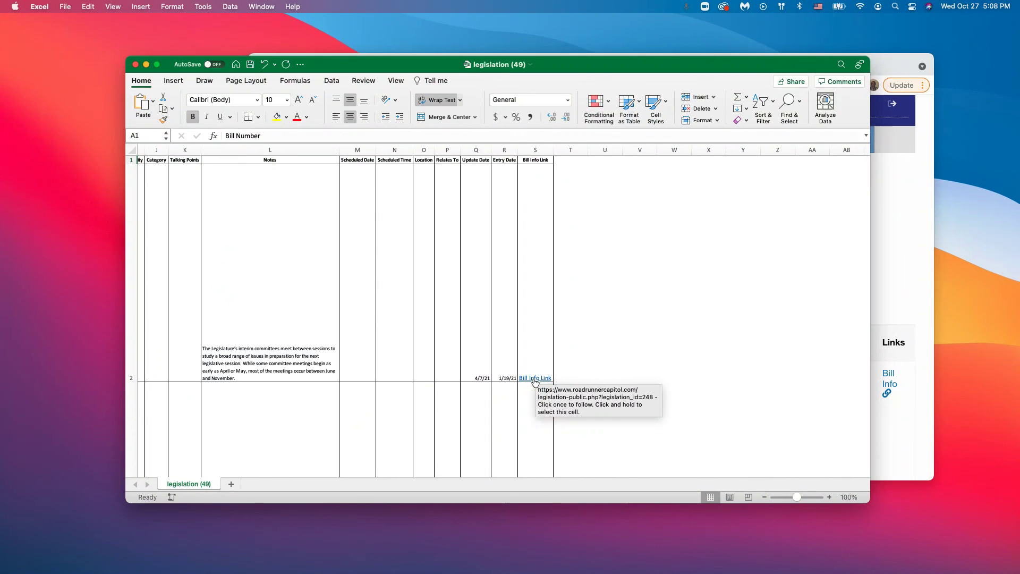
pyautogui.hscroll(-10, 533, 387)
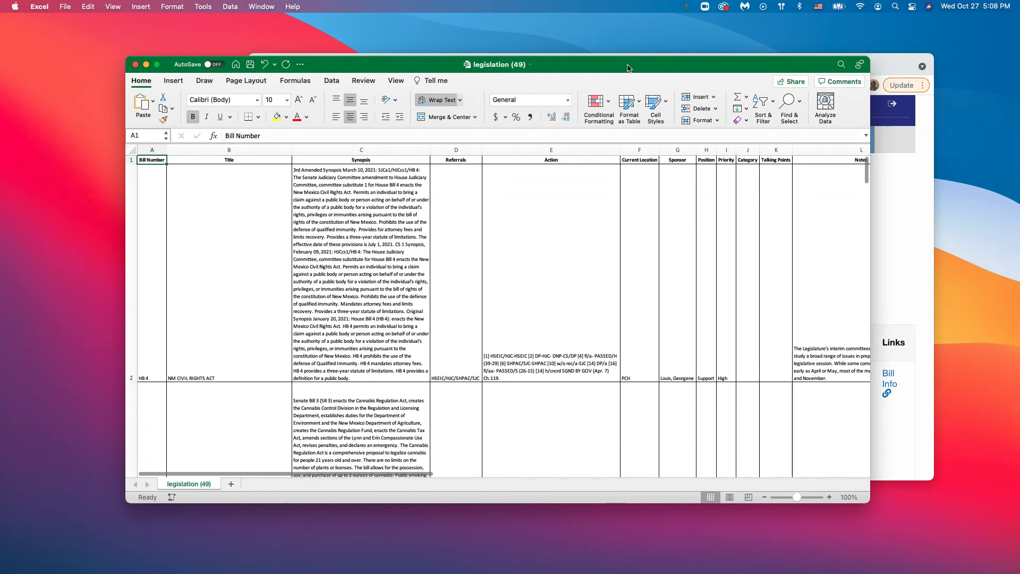
pyautogui.moveTo(485, 69); pyautogui.dragTo(512, 71)
pyautogui.click(163, 65)
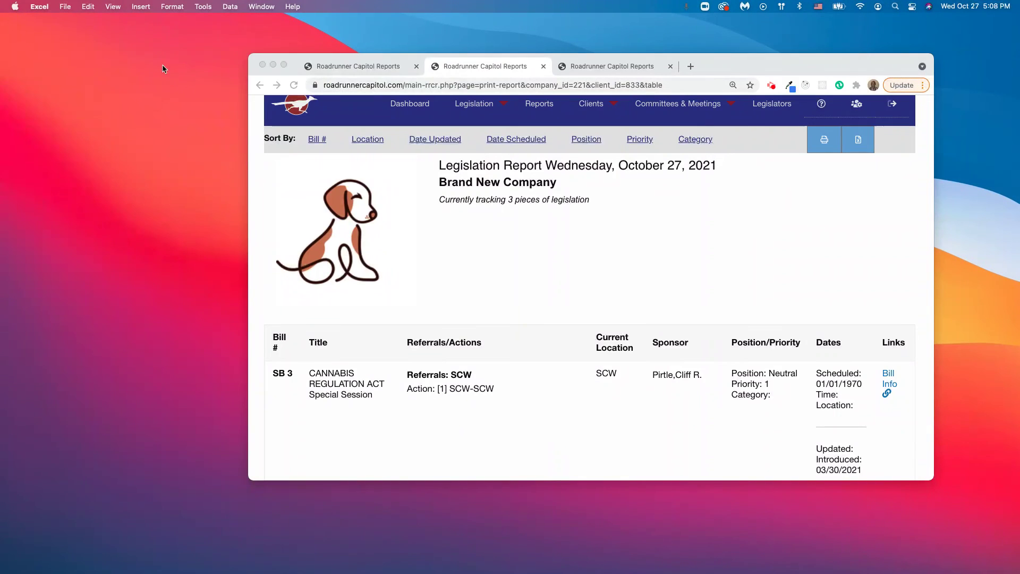
pyautogui.scroll(1, 597, 210)
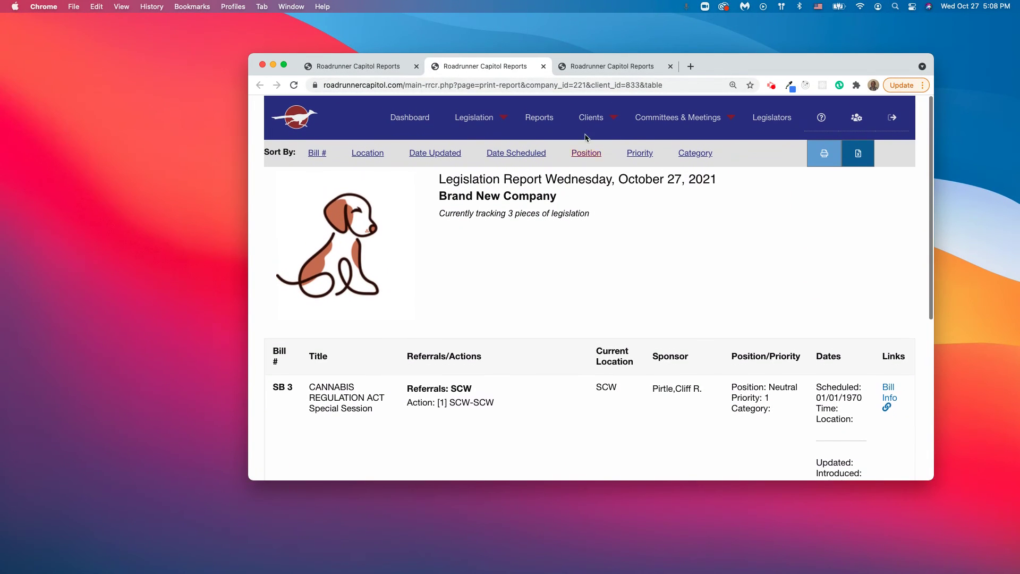
# - Open the clients list and view the client profile of Brand New Company with its legislation and reports sections
pyautogui.click(588, 121)
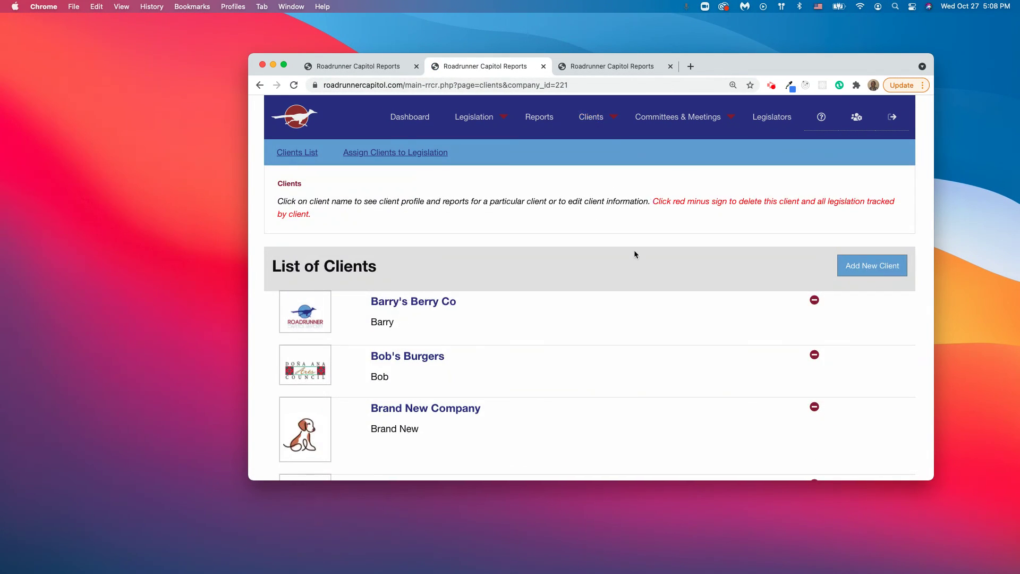
pyautogui.scroll(-5, 527, 315)
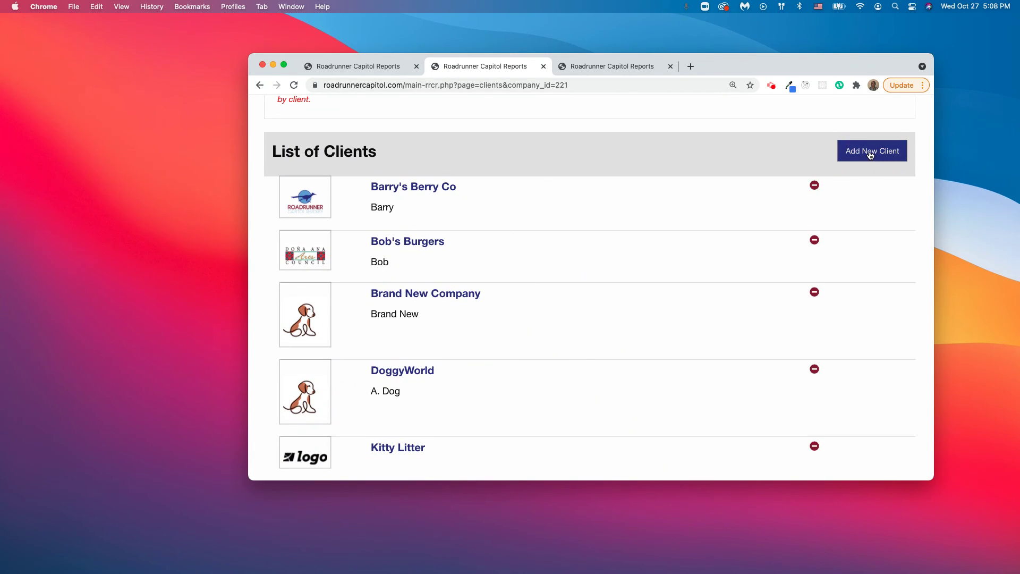
pyautogui.click(413, 296)
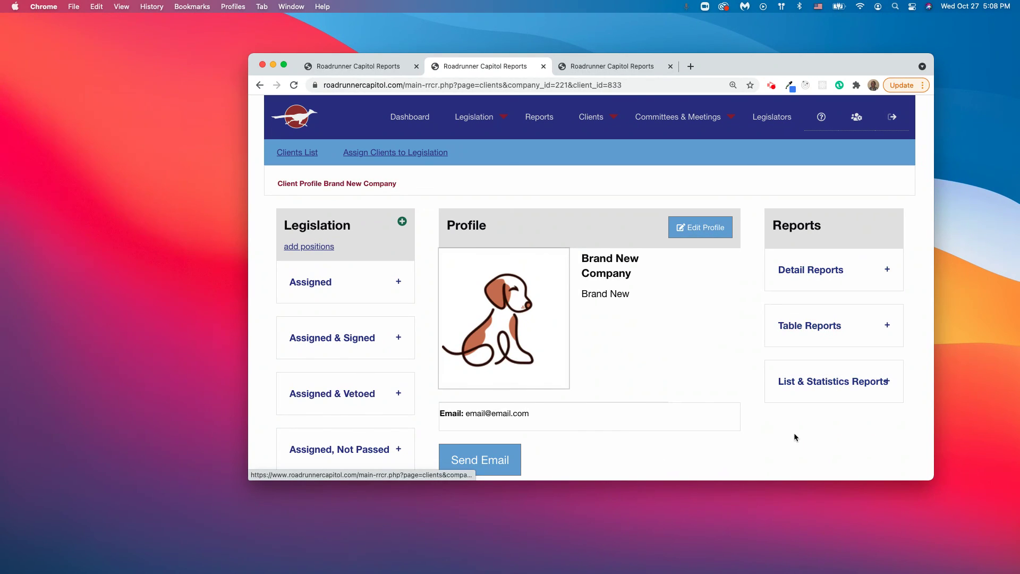
pyautogui.scroll(-2, 794, 432)
pyautogui.scroll(2, 794, 432)
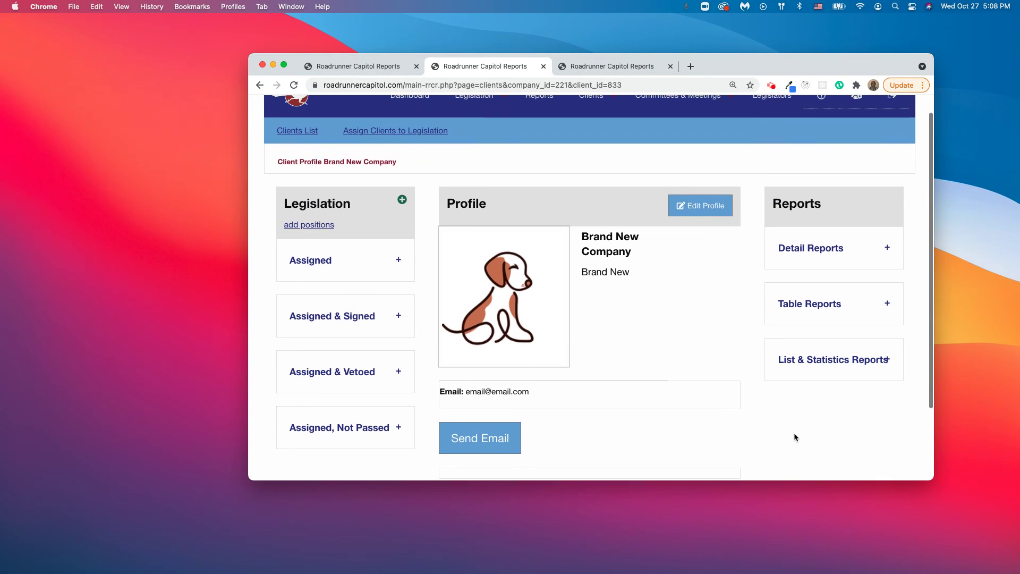
# - Return to the clients list and delete the client Kitty Litter along with its tracked legislation
pyautogui.click(298, 136)
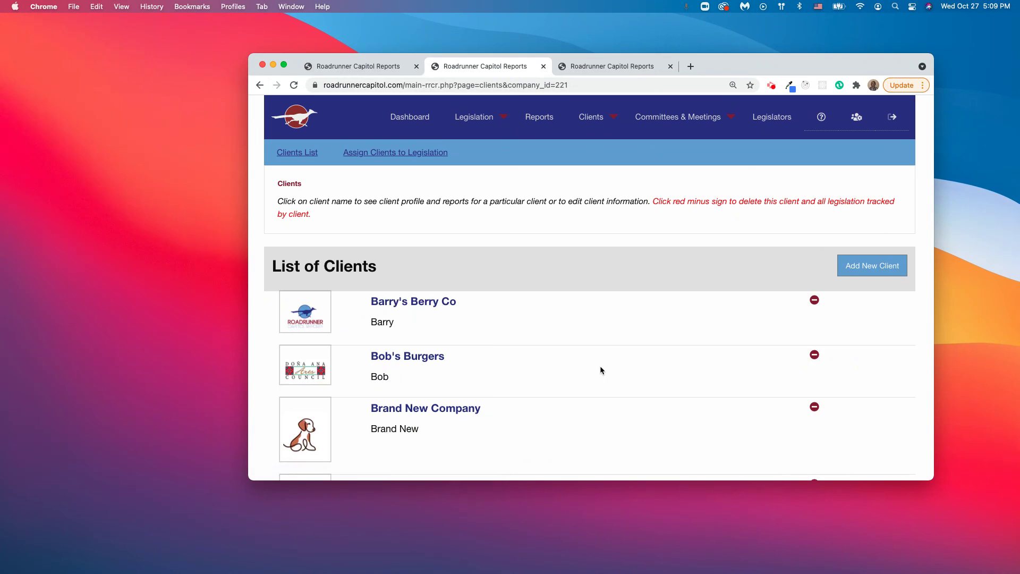
pyautogui.scroll(-5, 601, 366)
pyautogui.scroll(-2, 600, 370)
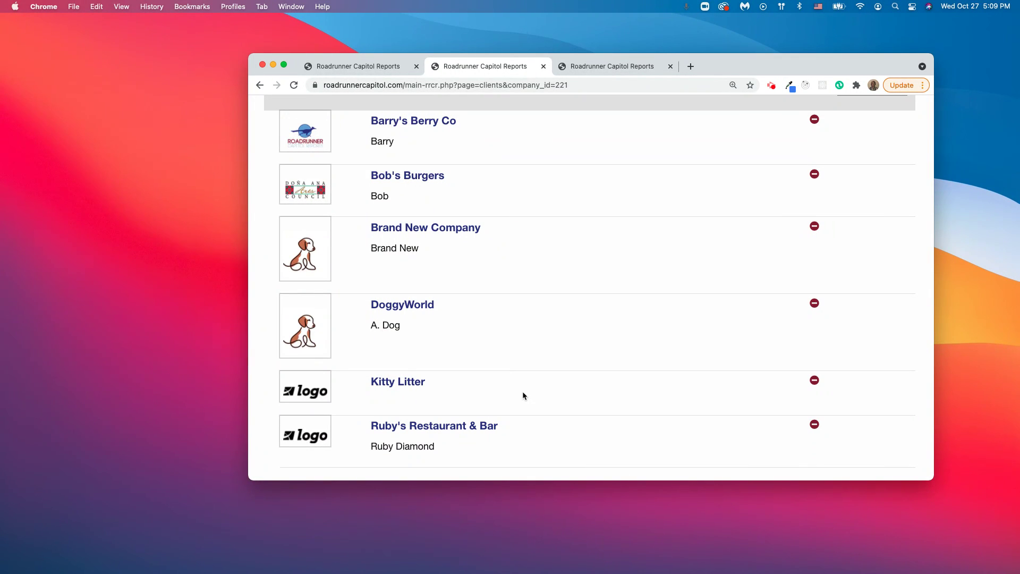
pyautogui.click(815, 381)
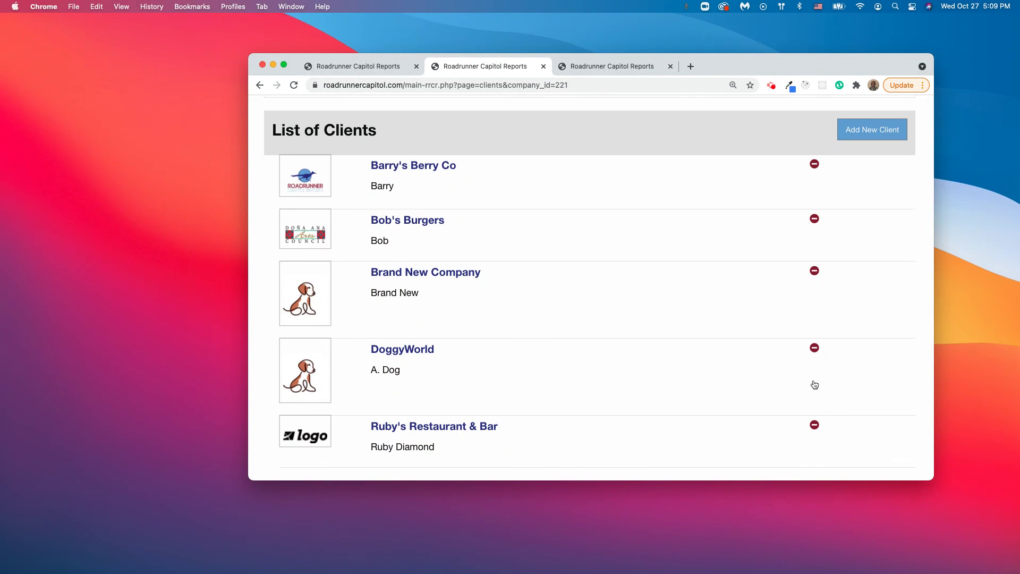
pyautogui.scroll(5, 813, 385)
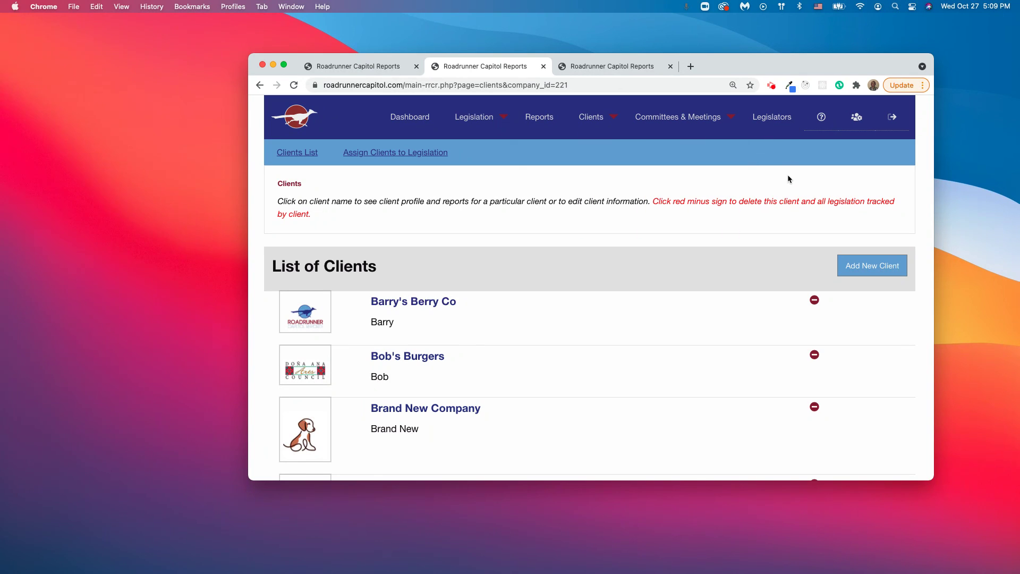
# - View the help tutorials page, then go back to the Brand New Company client profile that is already open
pyautogui.moveTo(821, 121)
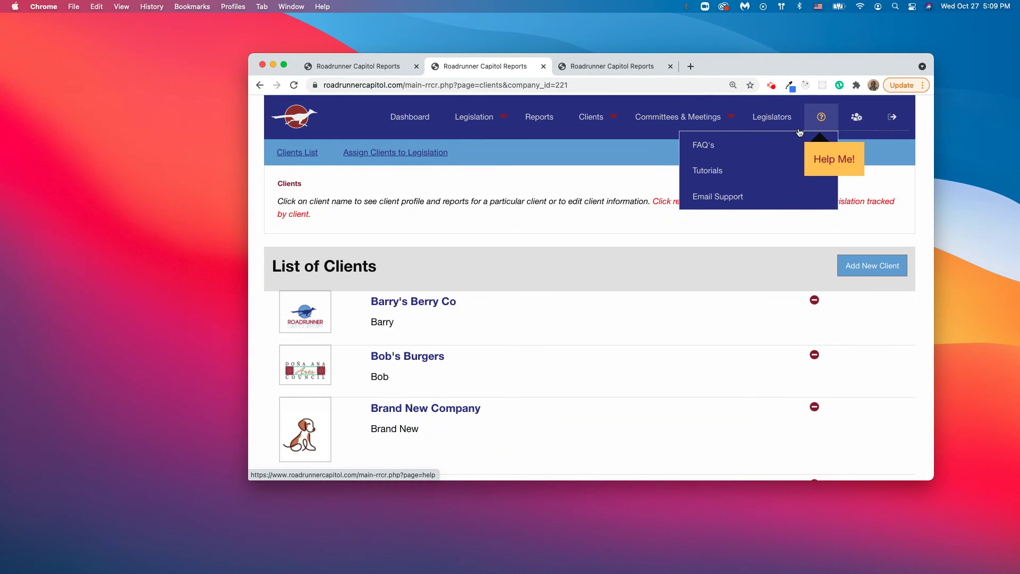
pyautogui.click(708, 171)
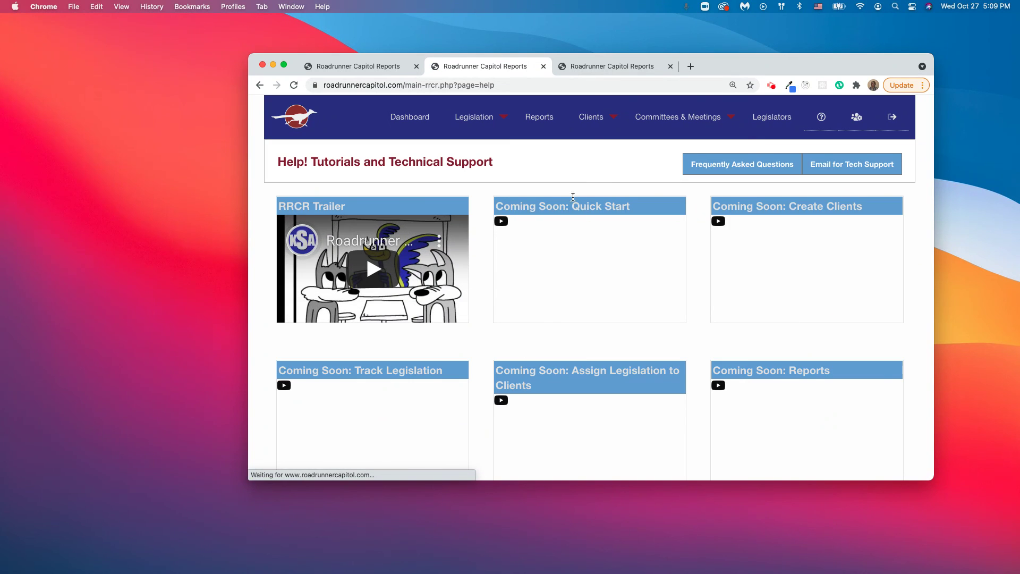
pyautogui.click(372, 69)
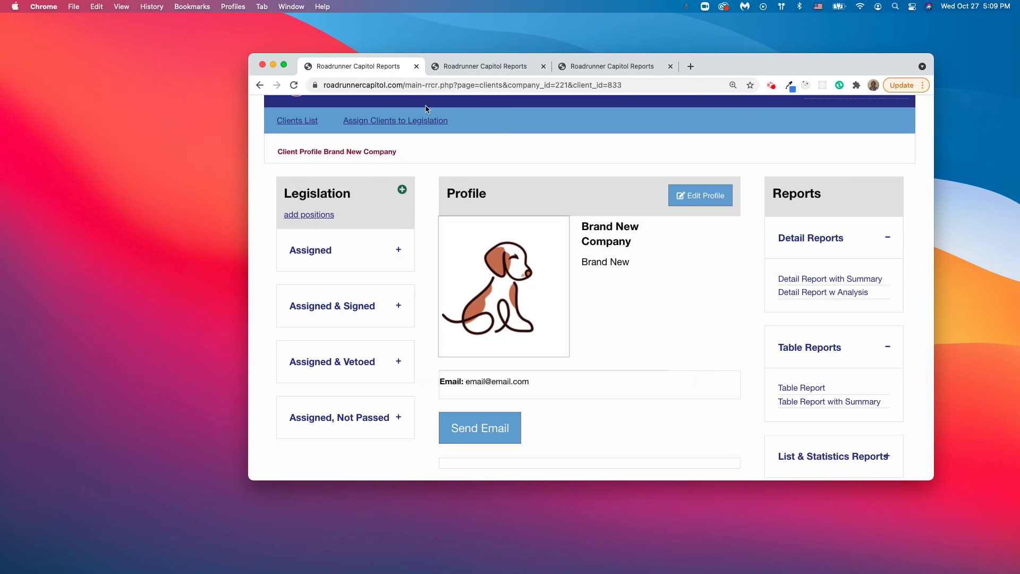
pyautogui.scroll(2, 505, 171)
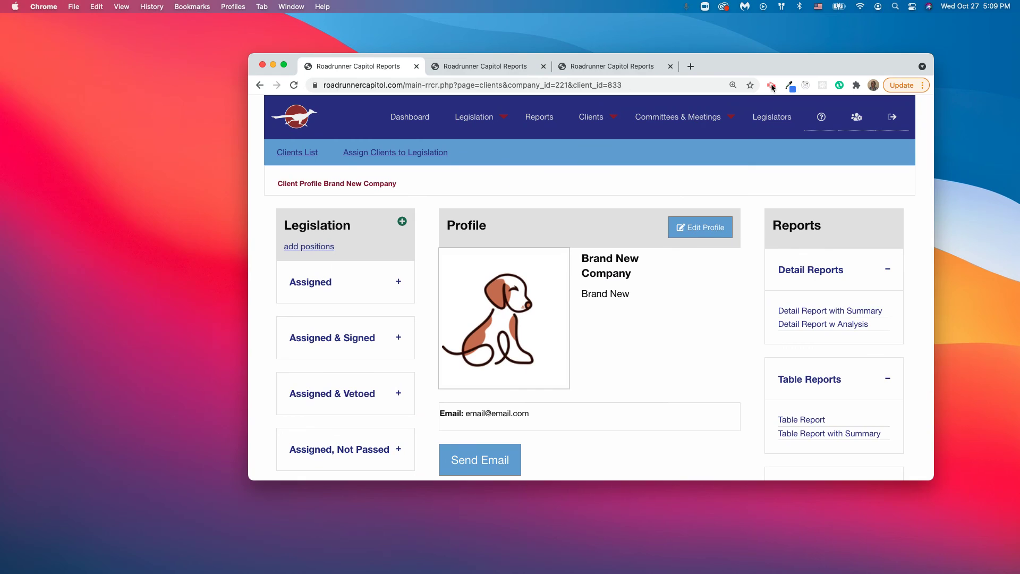